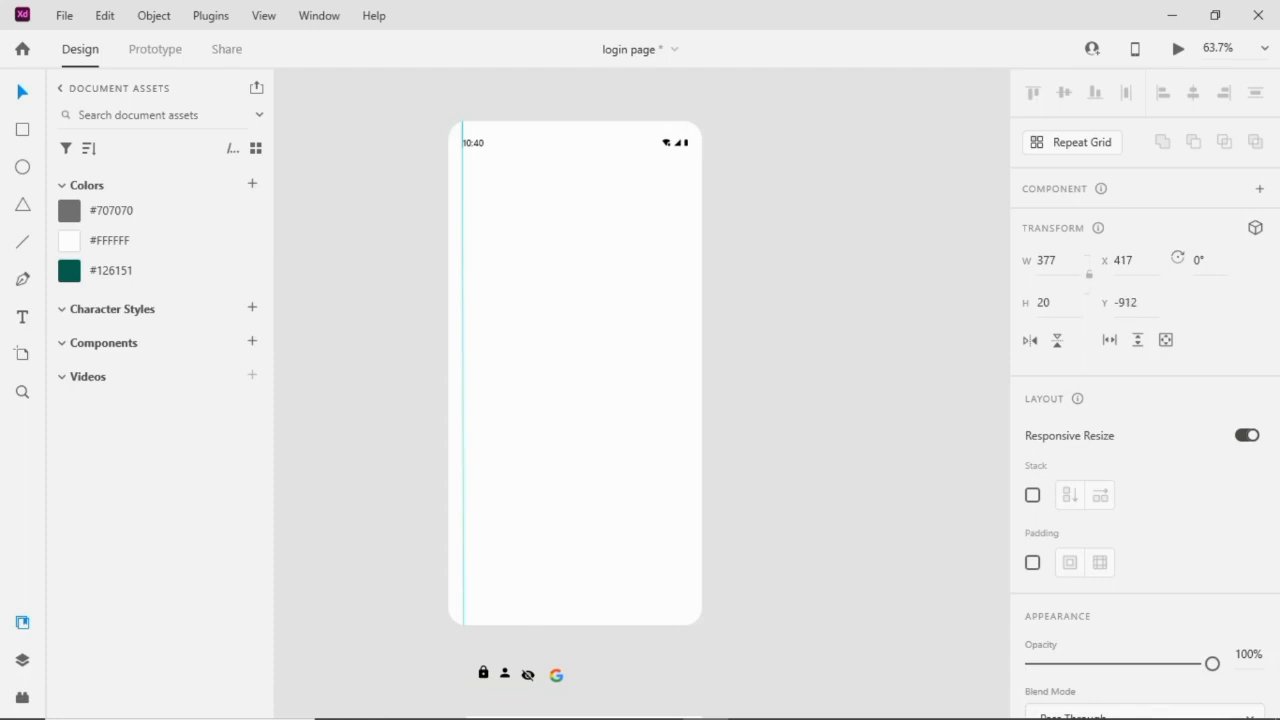
Step: Move the illustration from below the artboard to just under the status bar, scale it down slightly and centre it horizontally
{"action": "key", "text": "Escape"}
{"action": "scroll", "coordinate": [640, 394], "scroll_direction": "down", "scroll_amount": 1}
{"action": "left_click_drag", "start_coordinate": [584, 700], "coordinate": [579, 150]}
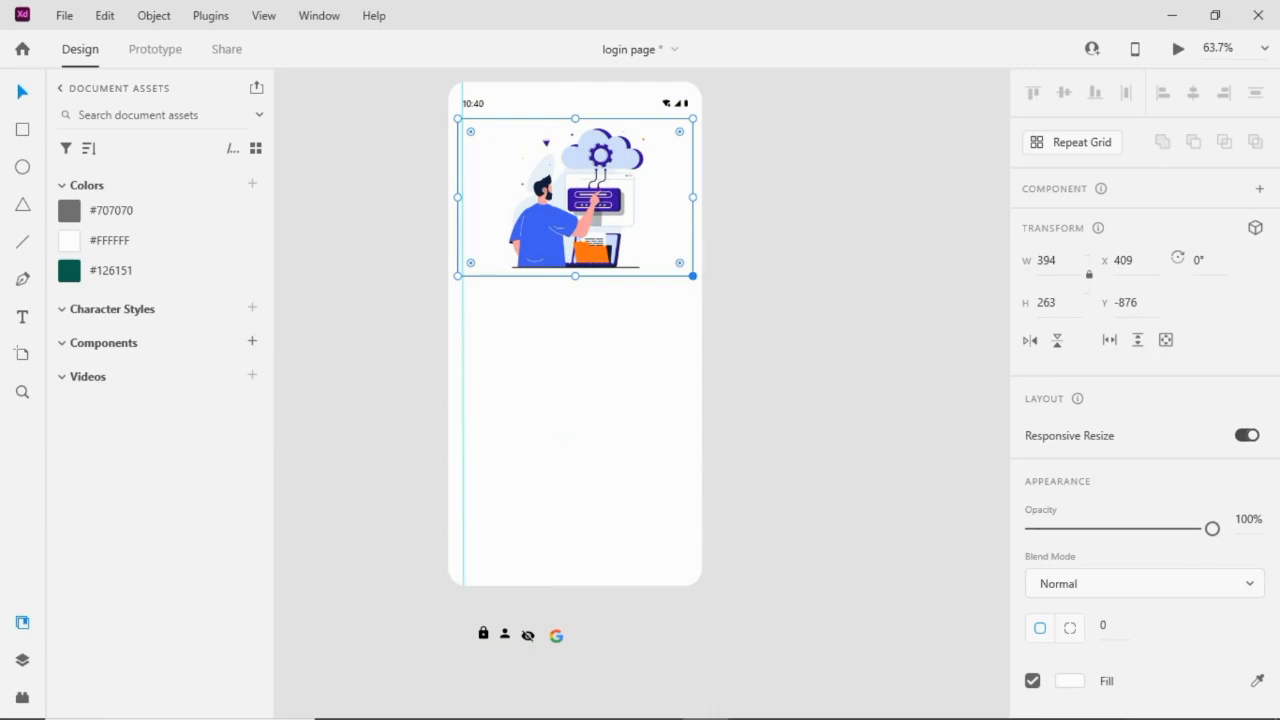
{"action": "left_click_drag", "start_coordinate": [693, 276], "coordinate": [669, 260]}
{"action": "left_click_drag", "start_coordinate": [585, 200], "coordinate": [597, 196]}
{"action": "left_click", "coordinate": [547, 329]}
Step: Add a text object reading "Login" below the illustration
{"action": "scroll", "coordinate": [545, 329], "scroll_direction": "up", "scroll_amount": 1}
{"action": "scroll", "coordinate": [545, 329], "scroll_direction": "up", "scroll_amount": 2}
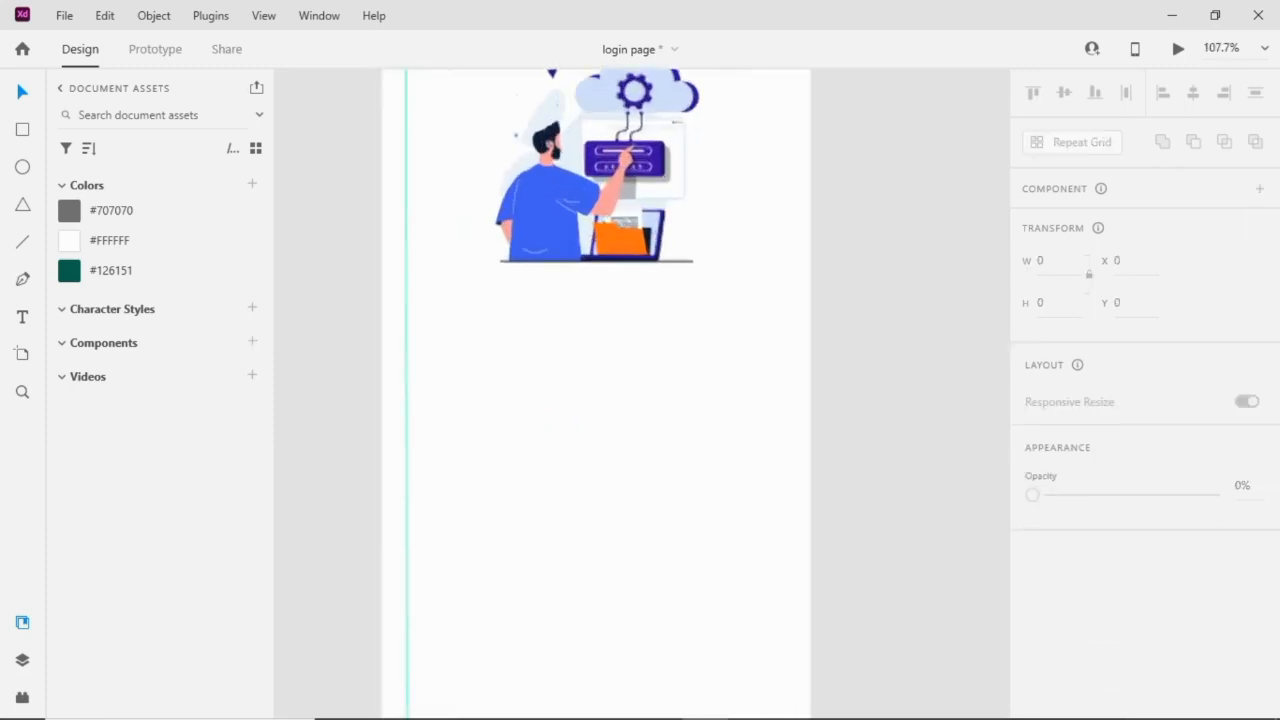
{"action": "scroll", "coordinate": [545, 329], "scroll_direction": "up", "scroll_amount": 2}
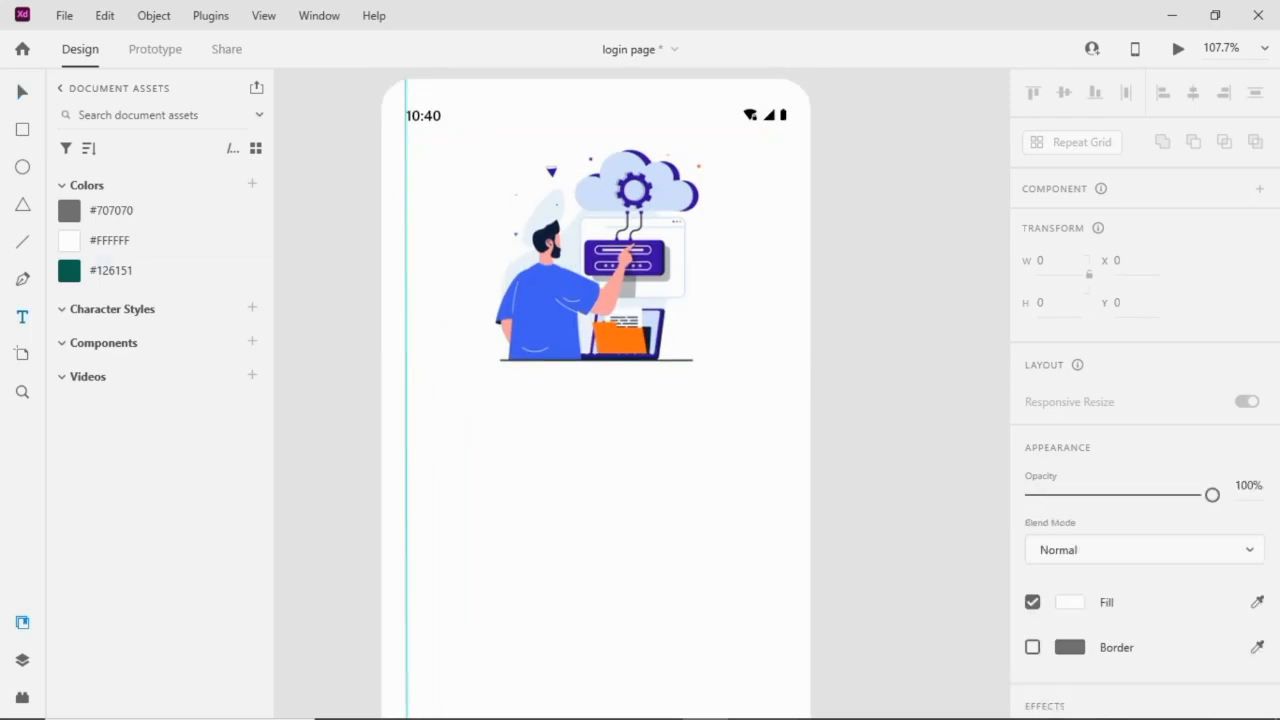
{"action": "left_click", "coordinate": [446, 424]}
{"action": "type", "text": "L"}
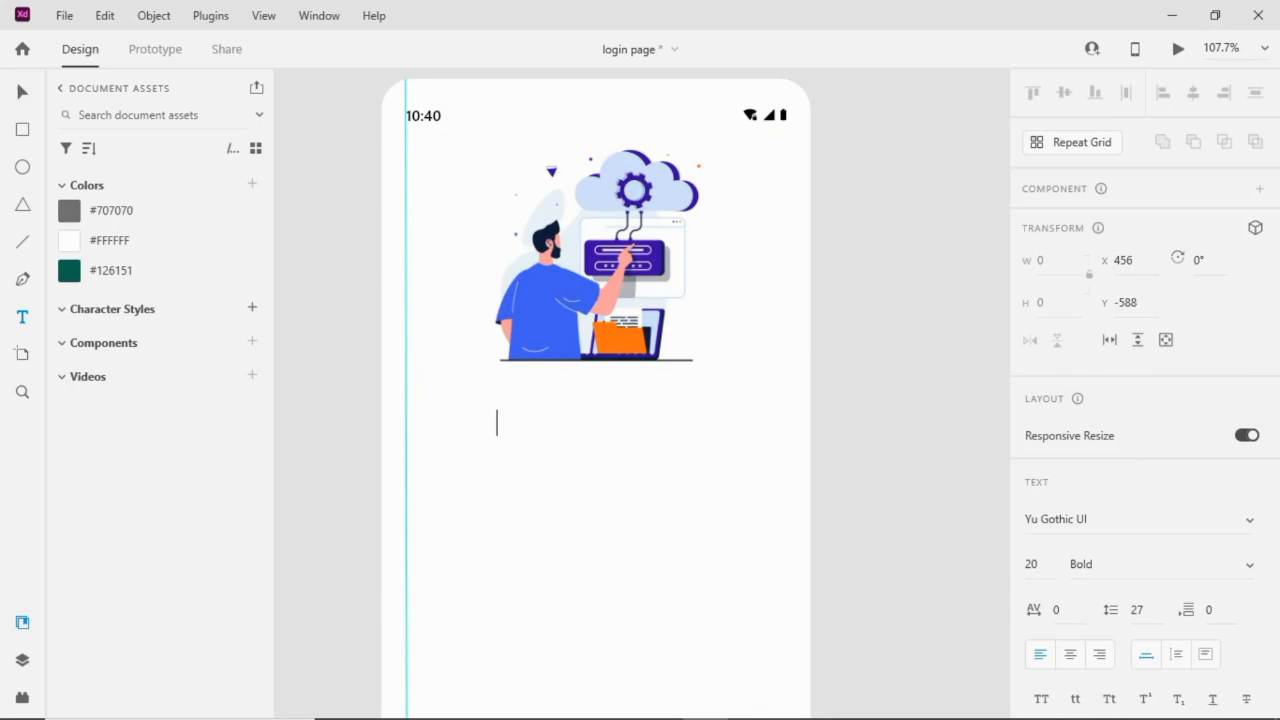
Step: Change the "Login" text's fill colour to black
{"action": "scroll", "coordinate": [1145, 400], "scroll_direction": "down", "scroll_amount": 5}
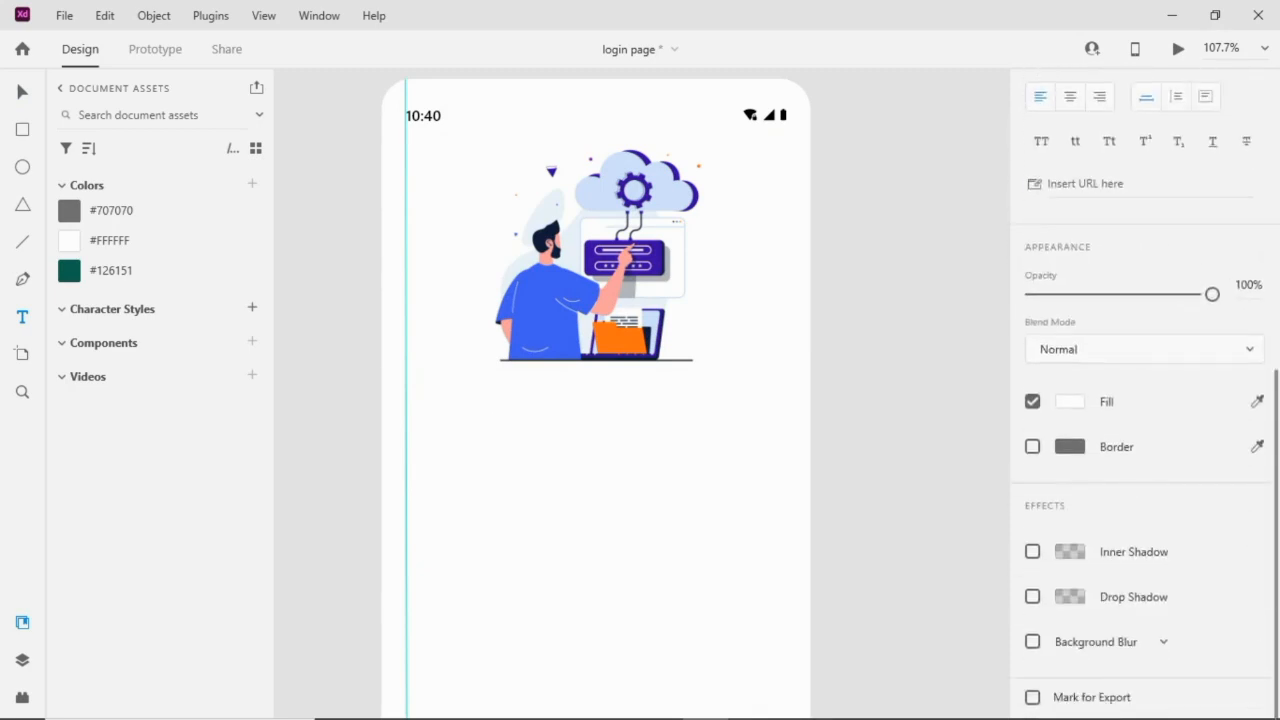
{"action": "left_click", "coordinate": [1070, 402]}
{"action": "left_click_drag", "start_coordinate": [925, 405], "coordinate": [951, 437]}
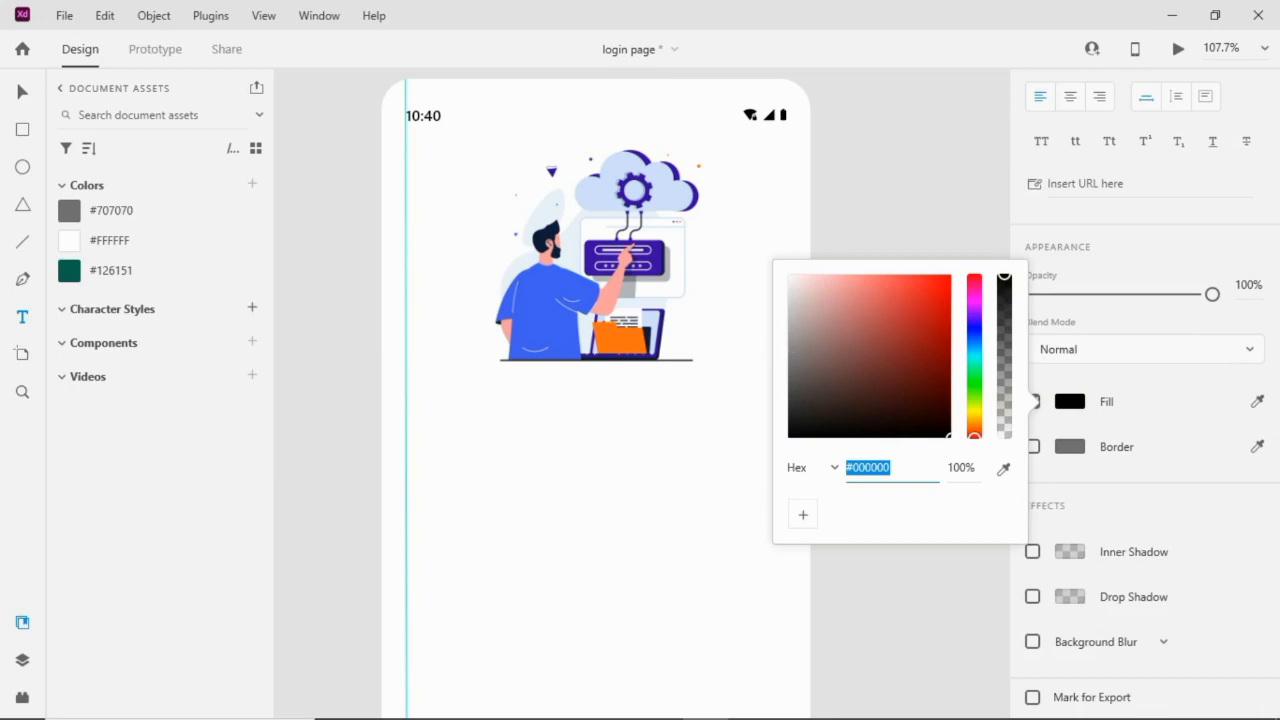
{"action": "left_click", "coordinate": [22, 92]}
{"action": "left_click", "coordinate": [1070, 402]}
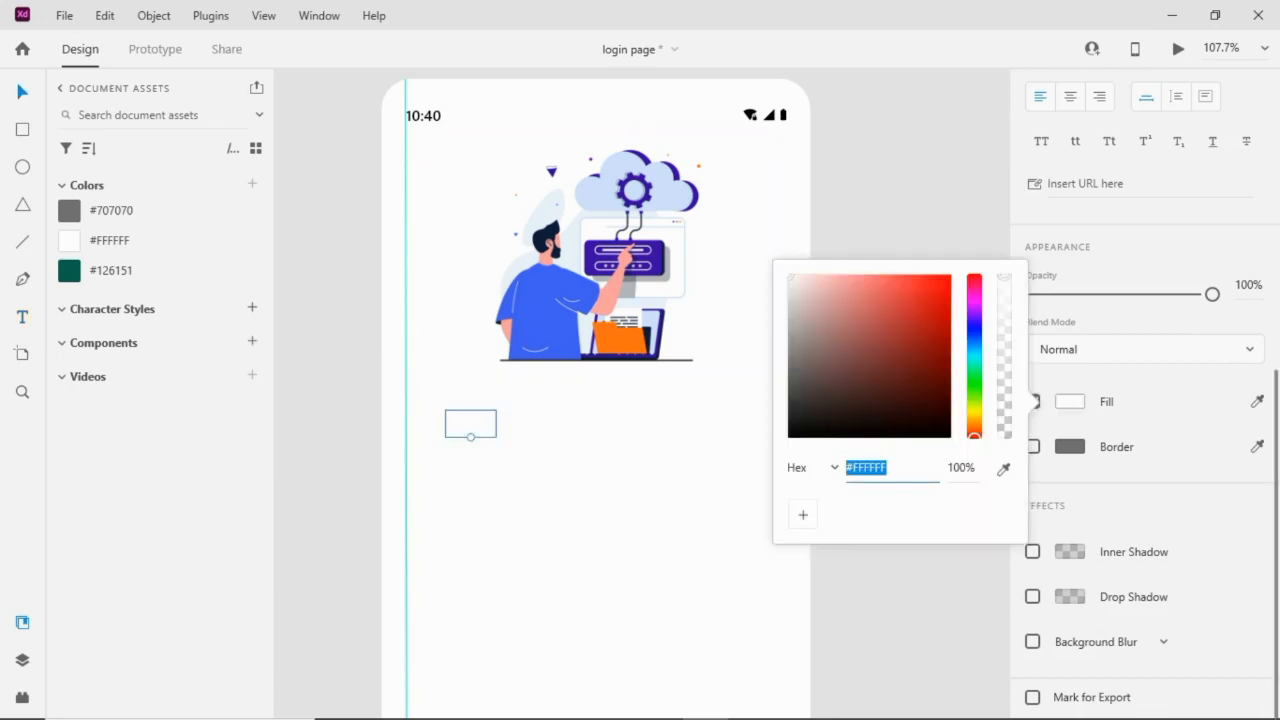
{"action": "left_click", "coordinate": [1003, 469]}
{"action": "left_click", "coordinate": [567, 313]}
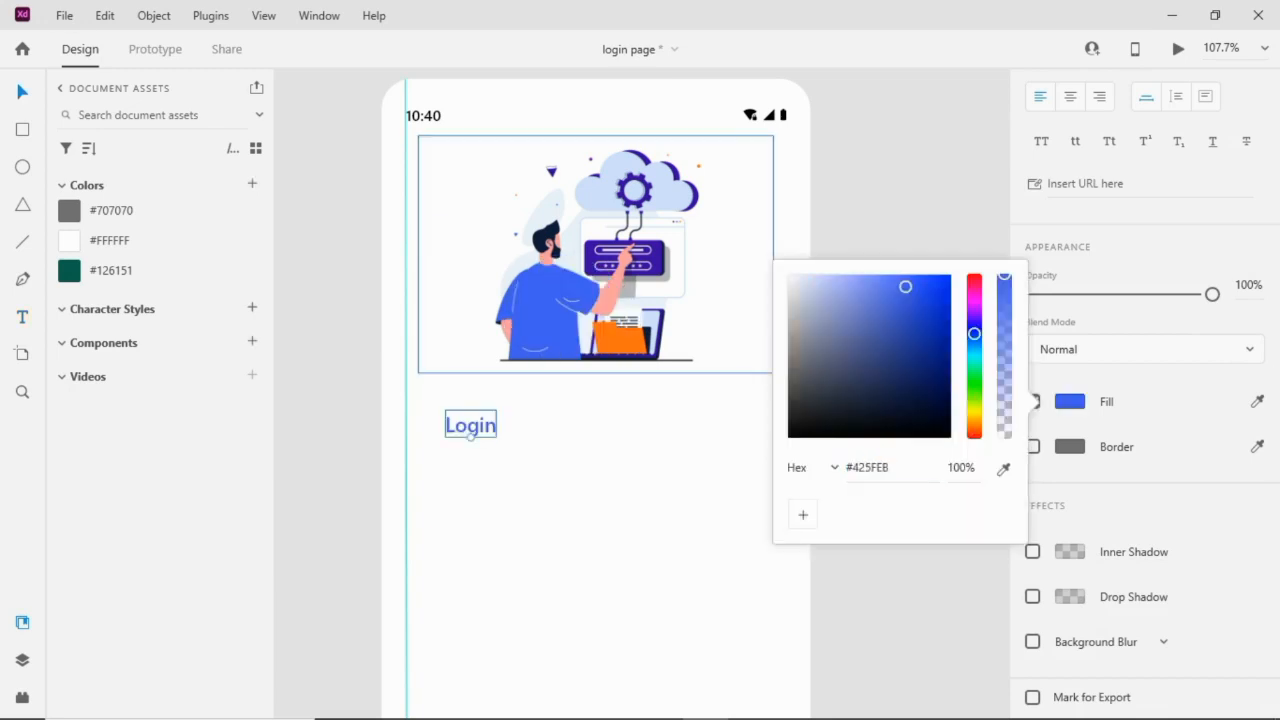
{"action": "left_click_drag", "start_coordinate": [905, 287], "coordinate": [788, 438]}
{"action": "left_click", "coordinate": [720, 450]}
{"action": "left_click", "coordinate": [880, 320]}
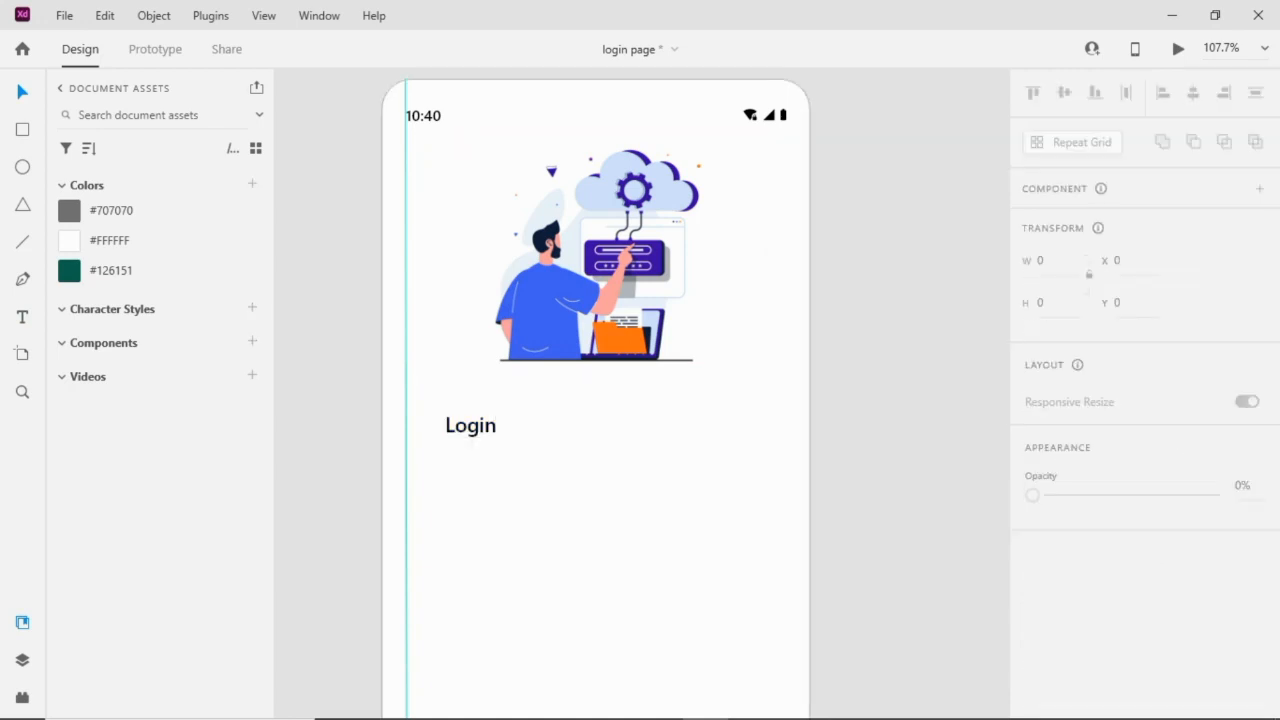
Step: Centre the "Login" heading directly beneath the illustration
{"action": "double_click", "coordinate": [471, 425]}
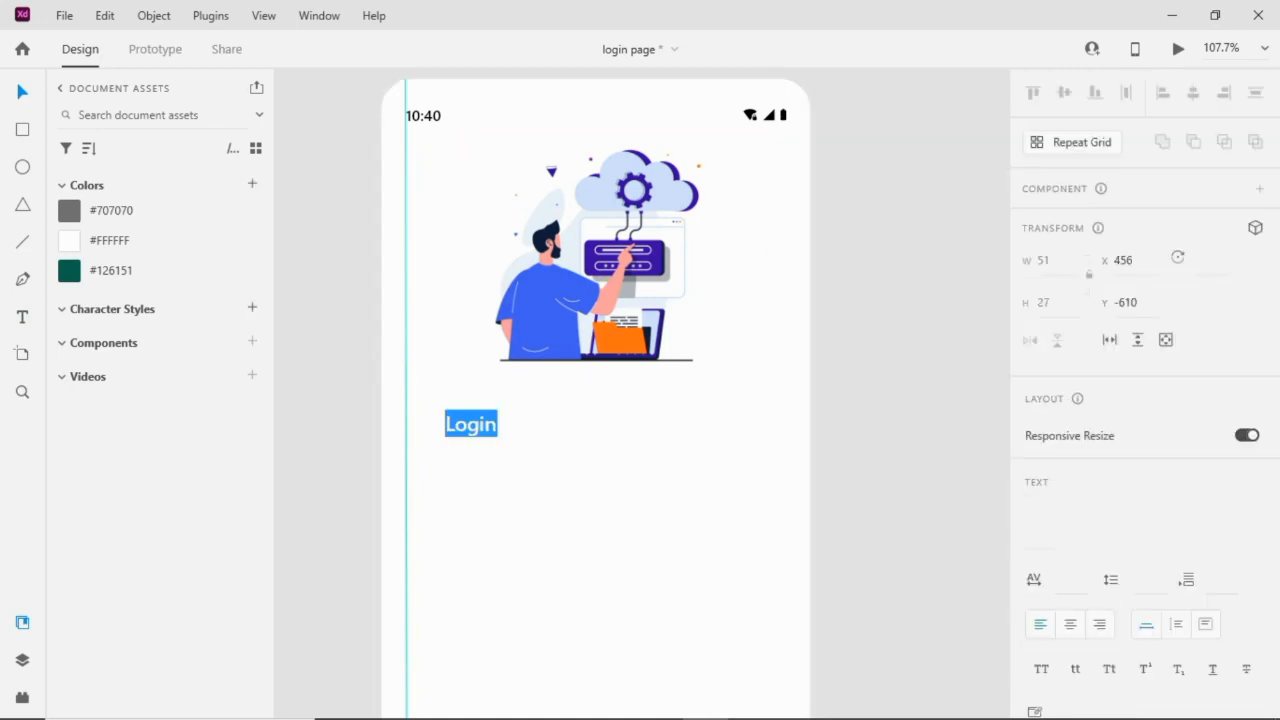
{"action": "key", "text": "Escape"}
{"action": "left_click_drag", "start_coordinate": [471, 425], "coordinate": [596, 389]}
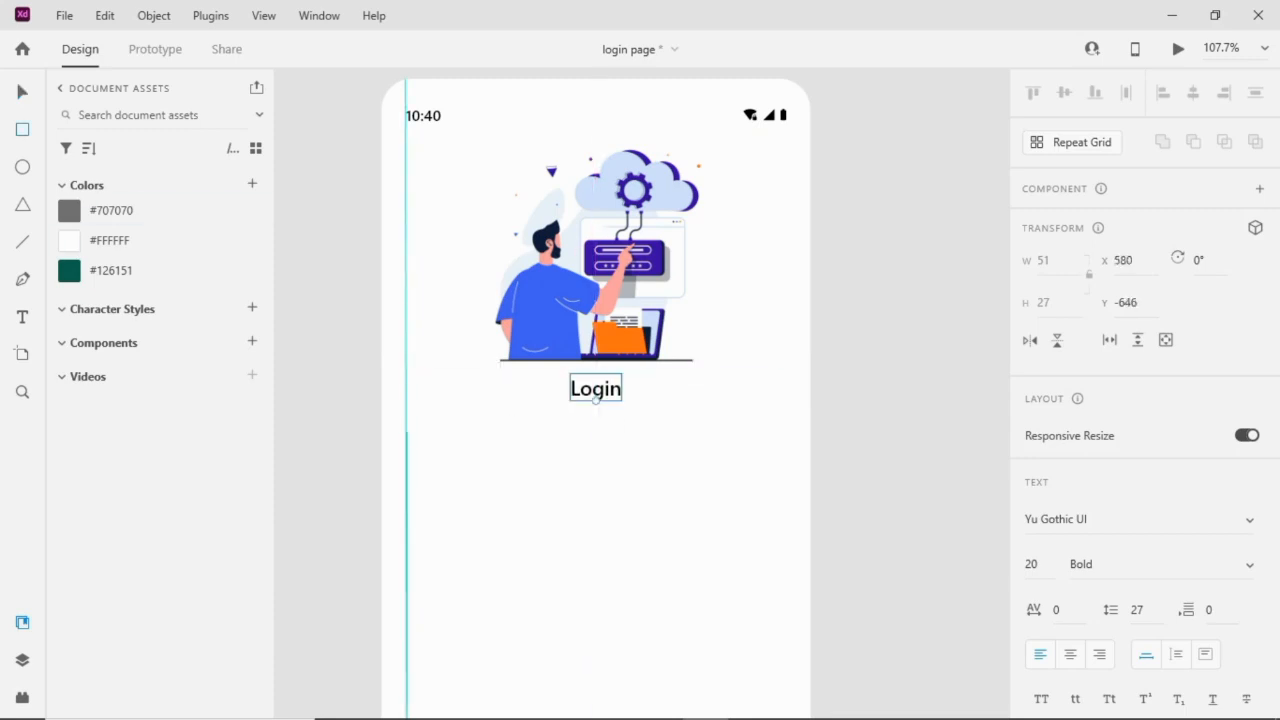
Step: Draw a rectangle about 369 by 57 below the "Login" heading and nudge it just inside the vertical guide
{"action": "mouse_move", "coordinate": [408, 432]}
{"action": "left_mouse_down"}
{"action": "mouse_move", "coordinate": [749, 504]}
{"action": "mouse_move", "coordinate": [780, 488]}
{"action": "left_mouse_up"}
{"action": "key", "text": "Right"}
{"action": "key", "text": "Right"}
{"action": "key", "text": "Right"}
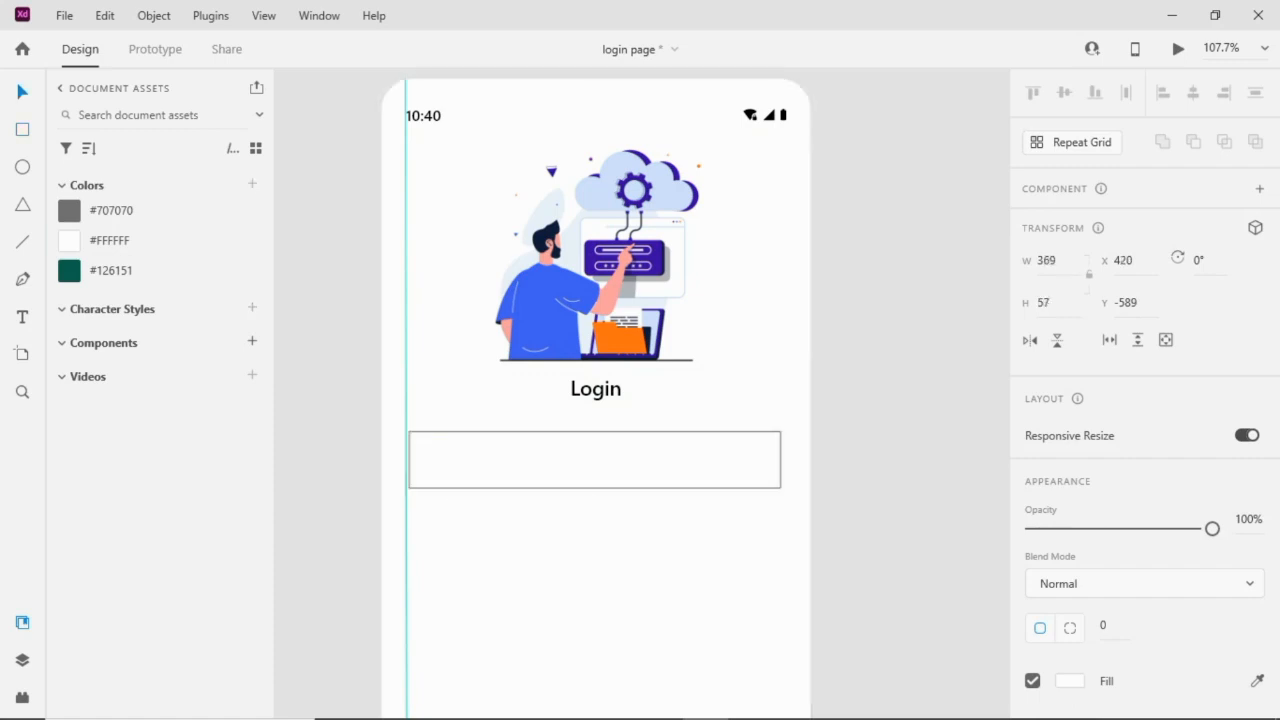
{"action": "key", "text": "Down"}
{"action": "left_click_drag", "start_coordinate": [596, 461], "coordinate": [595, 461]}
Step: Style the rectangle as an input field with no border, a light grey #DCDCDC fill and corner radius of about 16
{"action": "scroll", "coordinate": [1145, 400], "scroll_direction": "down", "scroll_amount": 5}
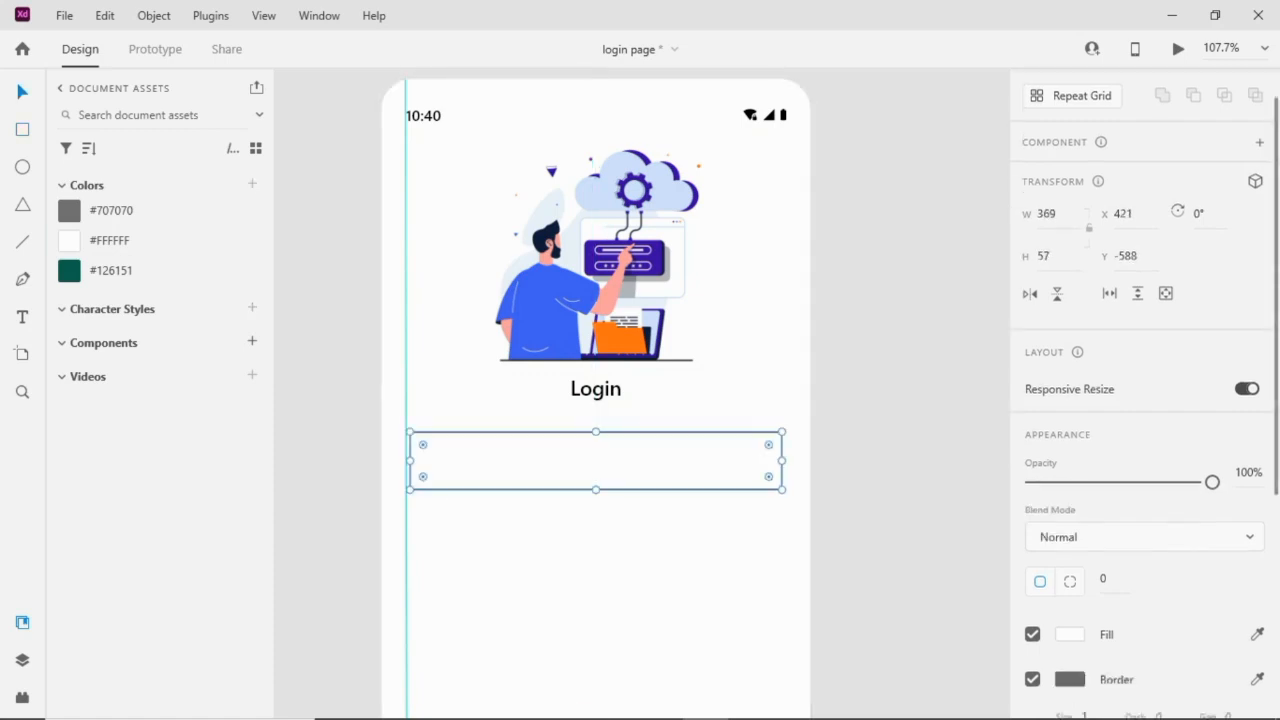
{"action": "left_click", "coordinate": [1032, 433]}
{"action": "left_click", "coordinate": [1070, 401]}
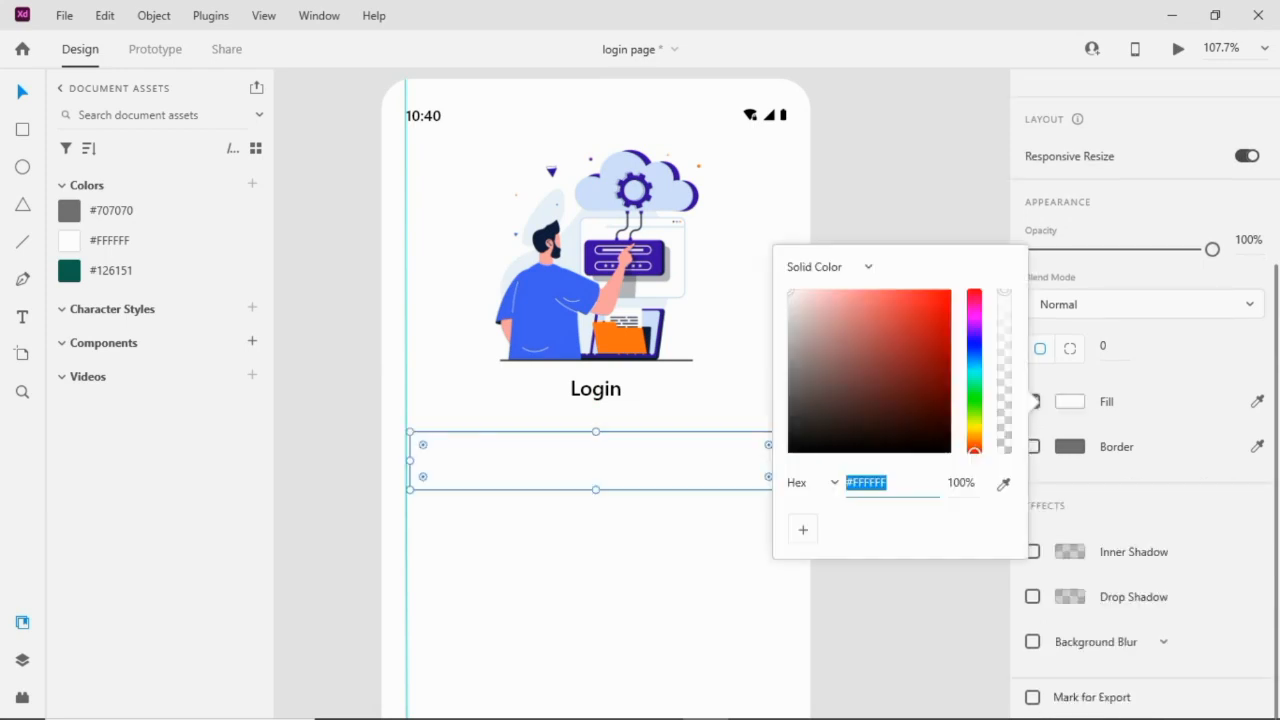
{"action": "mouse_move", "coordinate": [789, 338]}
{"action": "left_mouse_down"}
{"action": "mouse_move", "coordinate": [792, 349]}
{"action": "mouse_move", "coordinate": [789, 311]}
{"action": "left_mouse_up"}
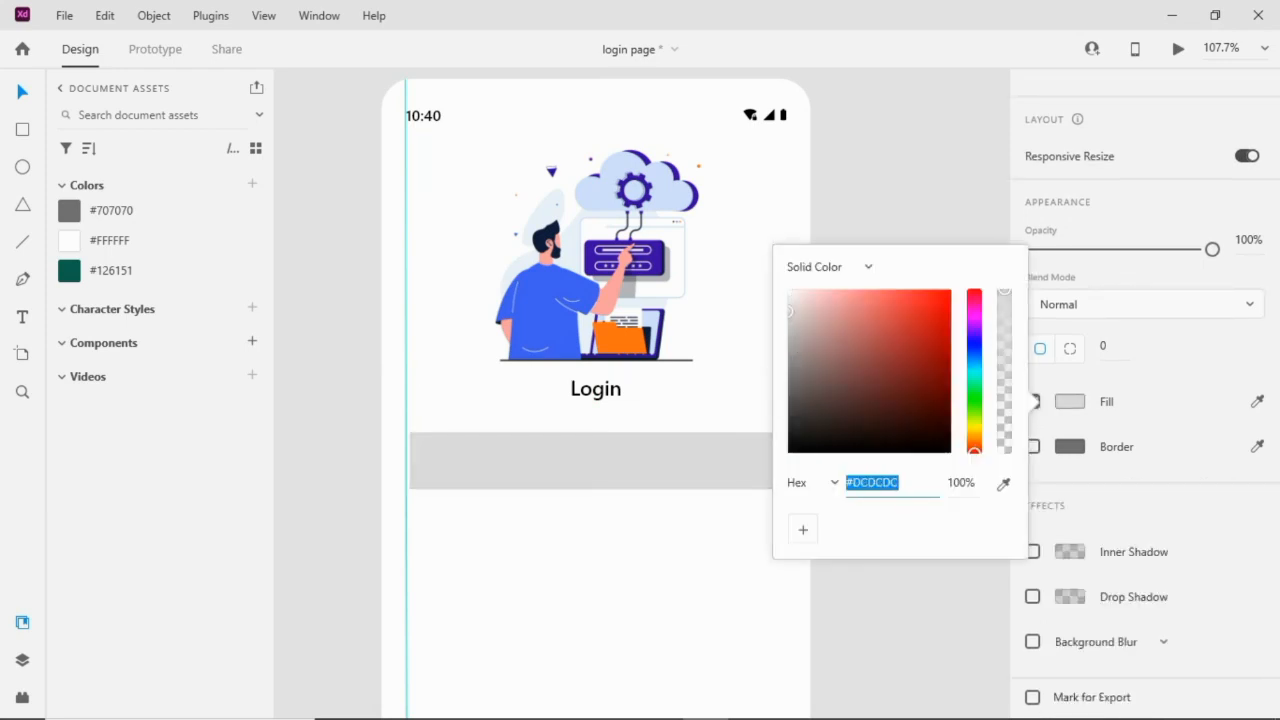
{"action": "left_click_drag", "start_coordinate": [423, 445], "coordinate": [428, 451]}
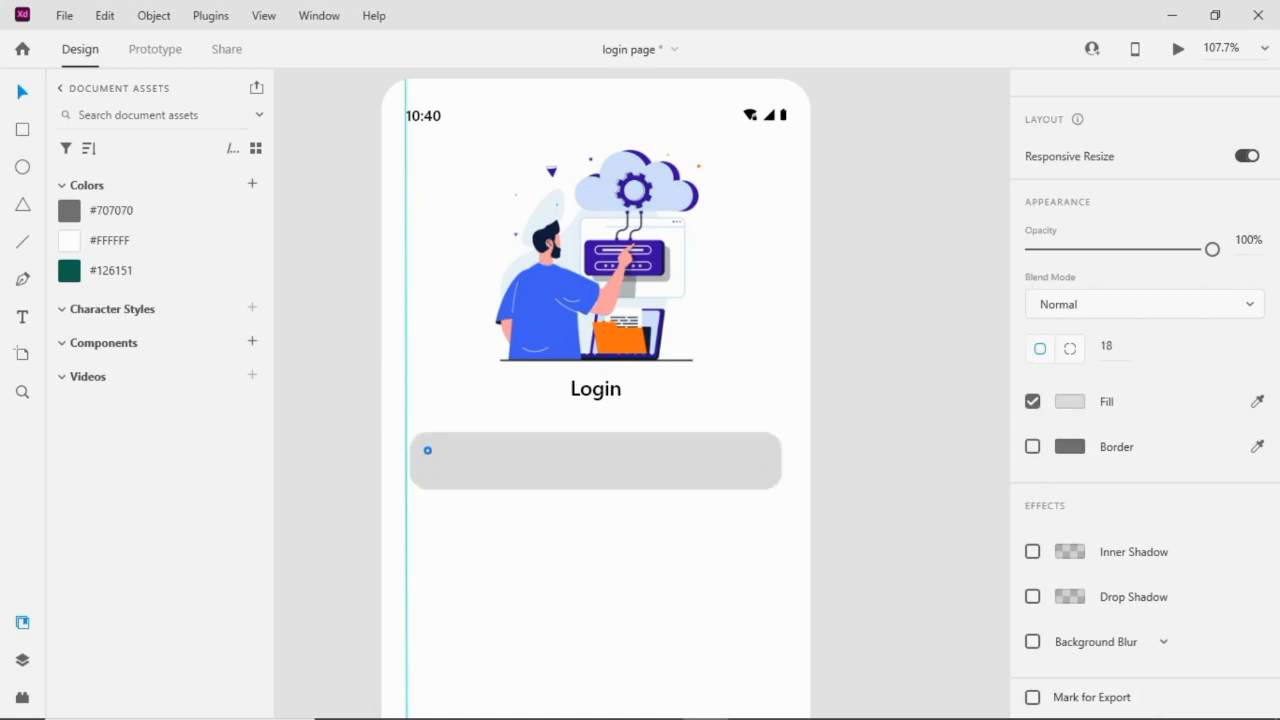
Step: Duplicate the rounded field below the first and place a copy of the "Login" text inside each field
{"action": "left_click_drag", "start_coordinate": [595, 461], "coordinate": [595, 549]}
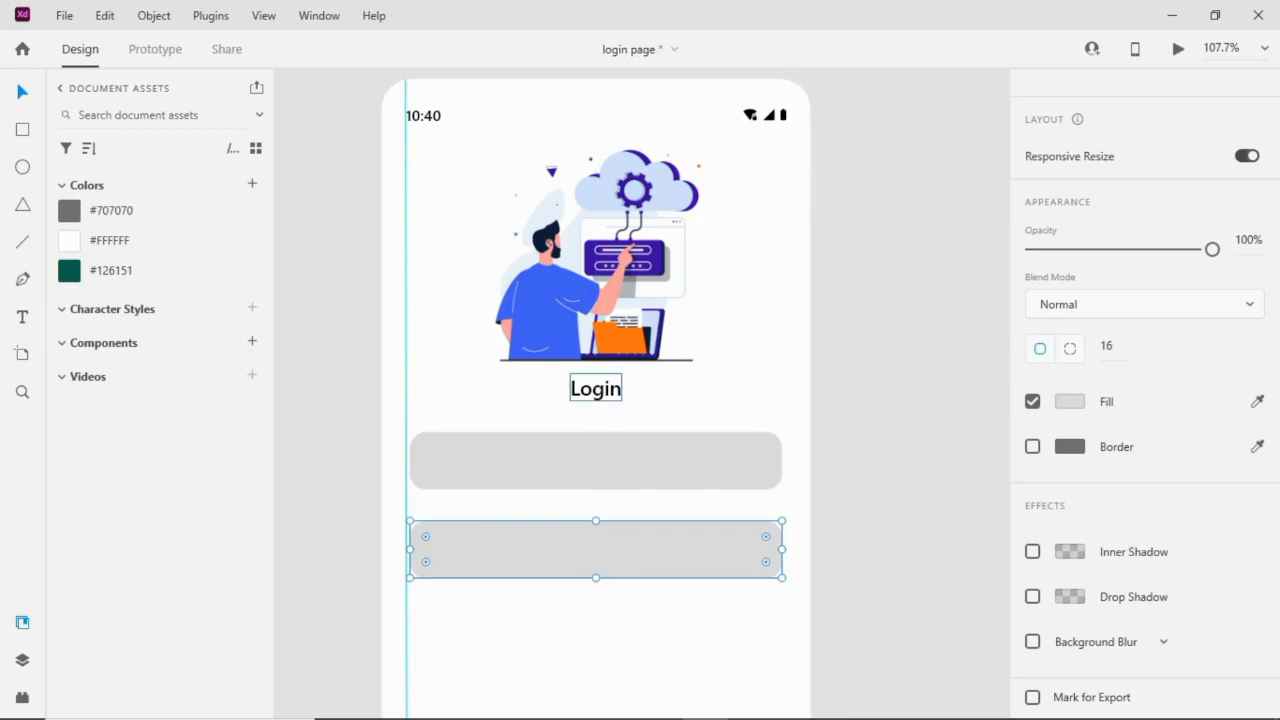
{"action": "left_click_drag", "start_coordinate": [596, 389], "coordinate": [491, 551]}
{"action": "right_click", "coordinate": [515, 420]}
{"action": "left_click", "coordinate": [574, 434]}
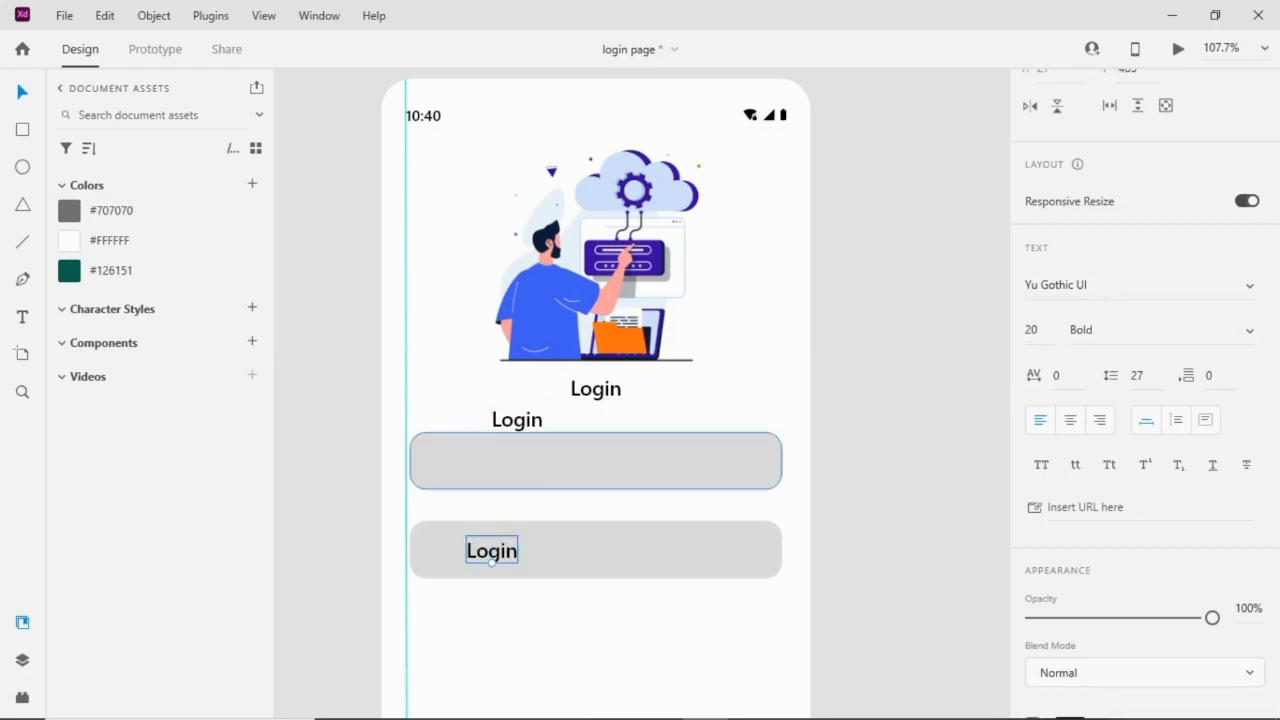
{"action": "left_click_drag", "start_coordinate": [516, 420], "coordinate": [491, 454]}
Step: Change the upper field's label to "Username" and the lower one's to "Password", centring both vertically in their fields
{"action": "double_click", "coordinate": [492, 454]}
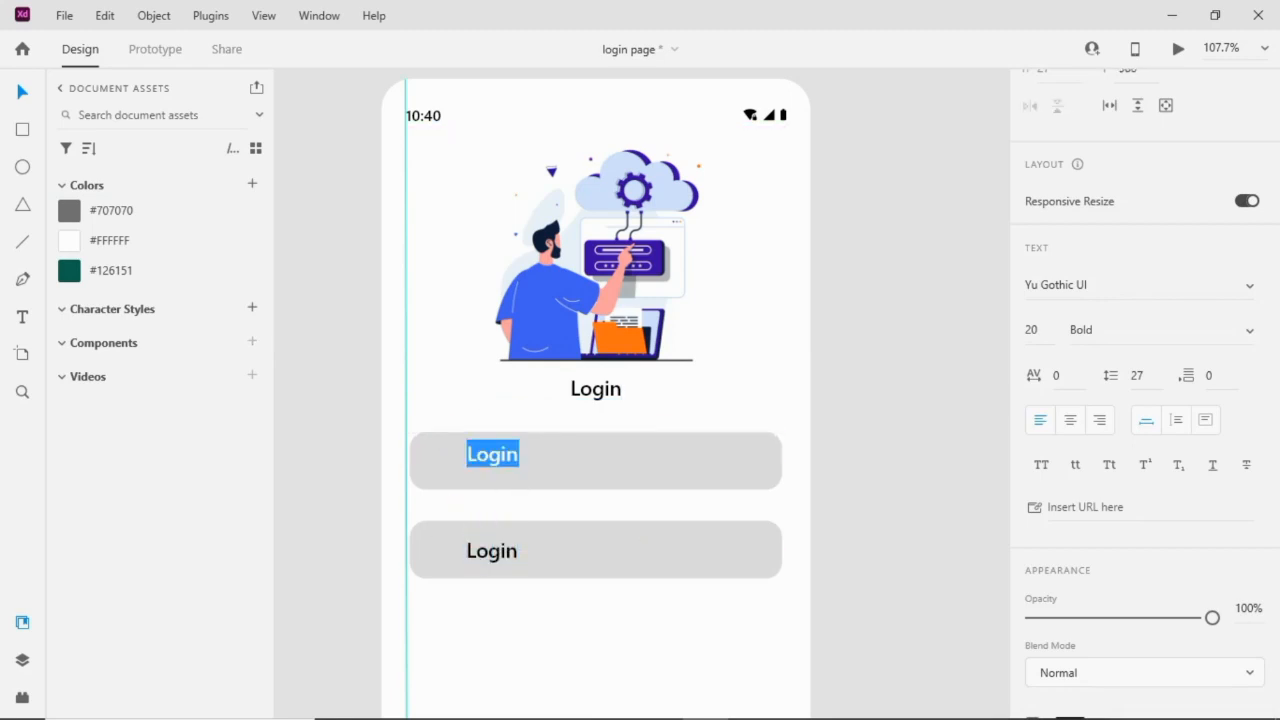
{"action": "type", "text": "Username"}
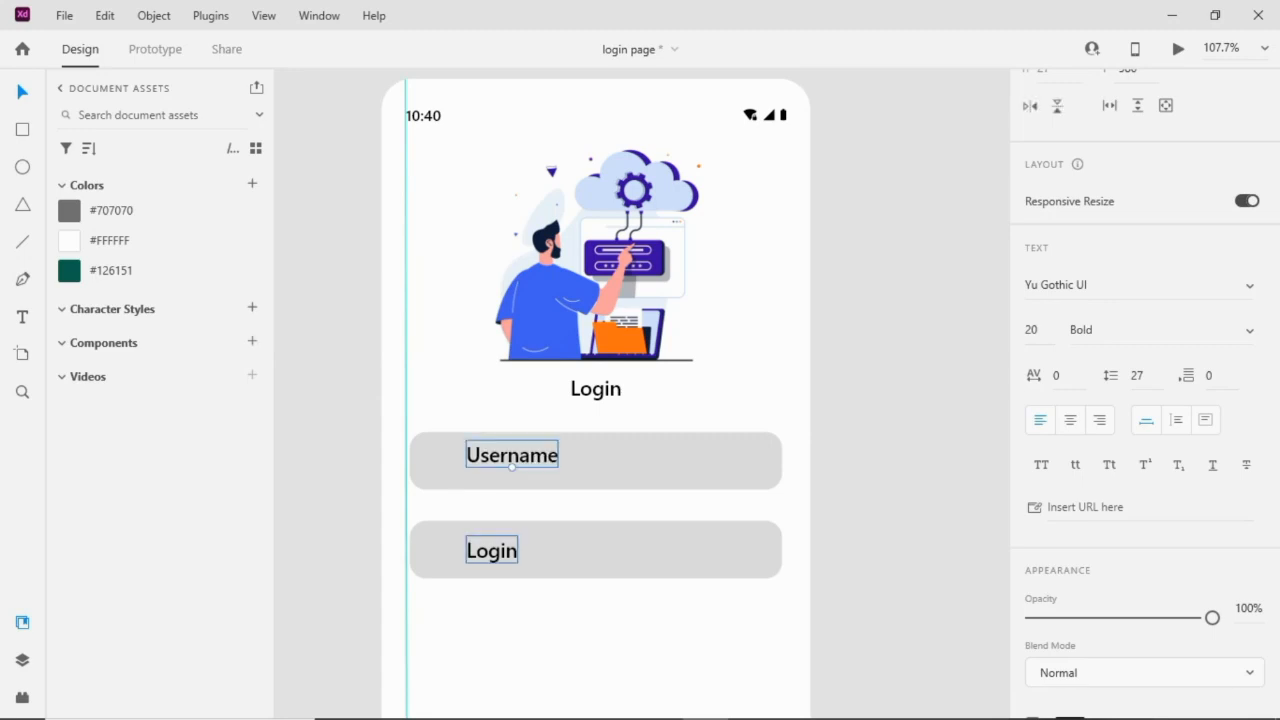
{"action": "double_click", "coordinate": [492, 551]}
{"action": "type", "text": "Pass"}
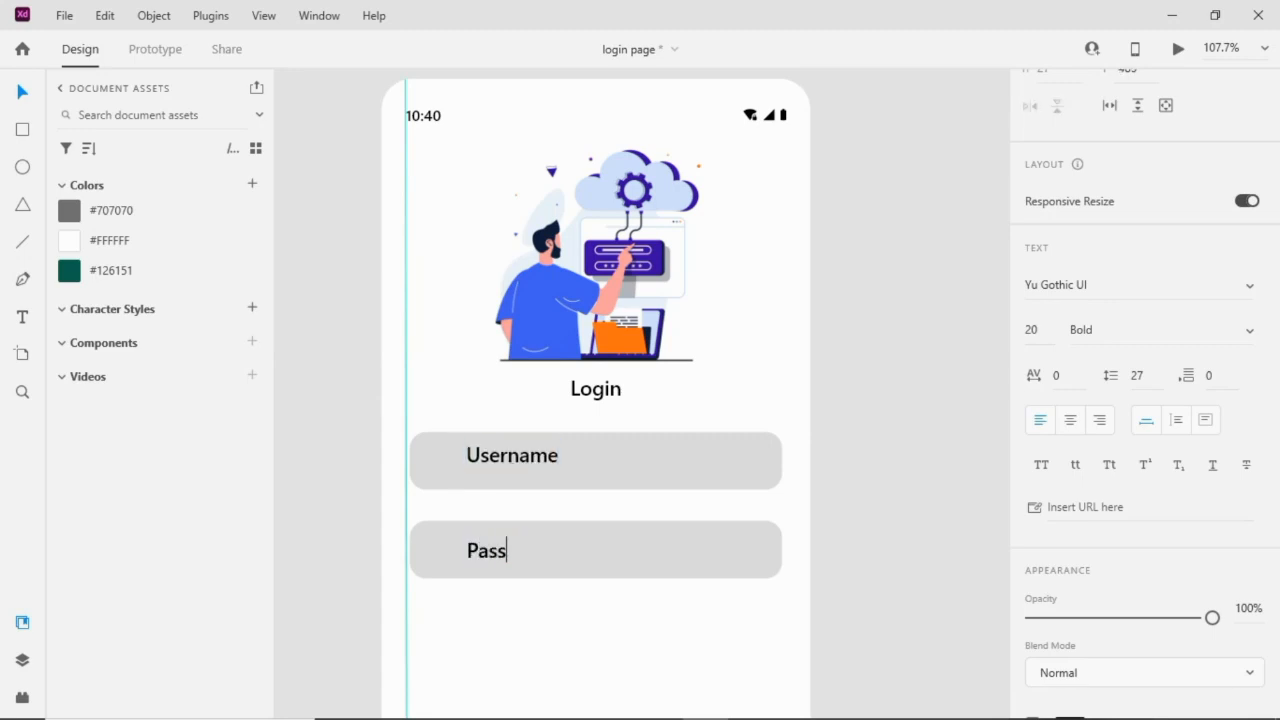
{"action": "type", "text": "wo"}
{"action": "key", "text": "Escape"}
{"action": "left_click_drag", "start_coordinate": [510, 551], "coordinate": [510, 550]}
{"action": "left_click_drag", "start_coordinate": [512, 455], "coordinate": [512, 462]}
Step: Place the lock icon inside the Password field, before its label and in front of the grey fill
{"action": "scroll", "coordinate": [512, 462], "scroll_direction": "down", "scroll_amount": 3}
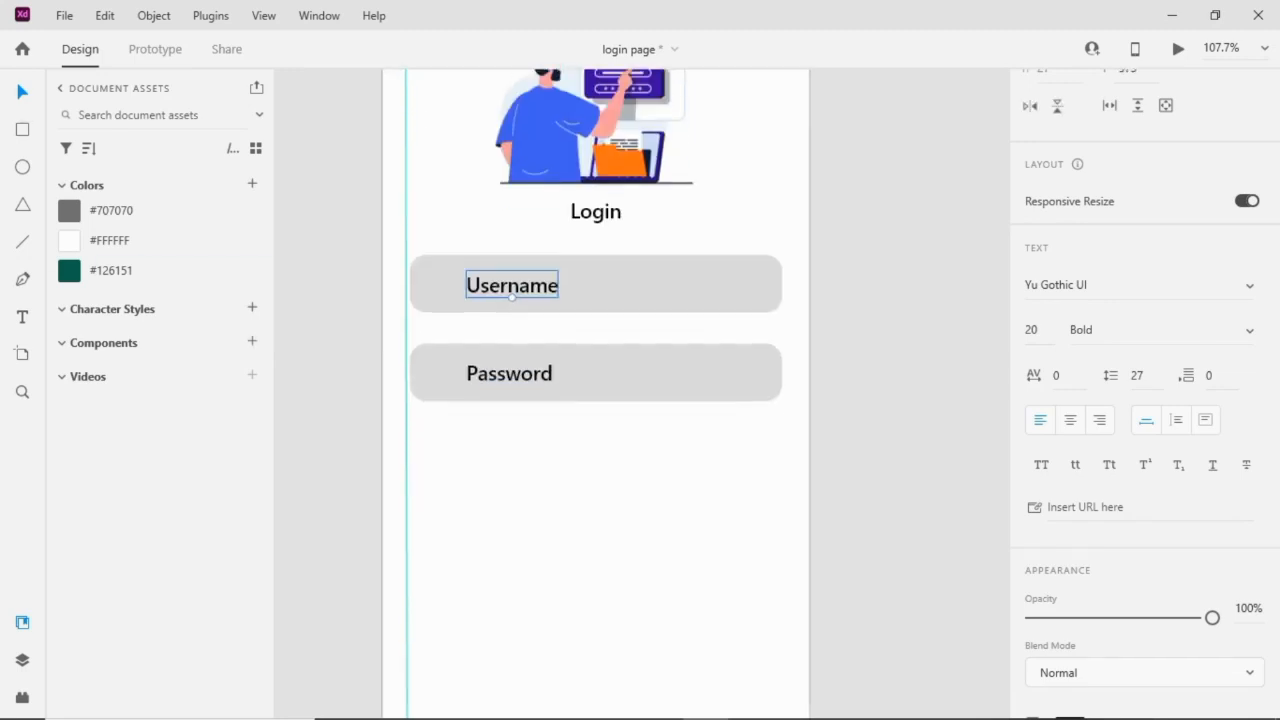
{"action": "scroll", "coordinate": [512, 462], "scroll_direction": "down", "scroll_amount": 2}
{"action": "left_click_drag", "start_coordinate": [440, 695], "coordinate": [465, 155]}
{"action": "right_click", "coordinate": [435, 355]}
{"action": "left_click", "coordinate": [497, 406]}
Step: Place the person icon inside the Username field, before its label and lined up with the lock icon, in front of the fill
{"action": "right_click", "coordinate": [468, 279]}
{"action": "left_click", "coordinate": [531, 434]}
{"action": "left_click", "coordinate": [480, 340]}
{"action": "left_click", "coordinate": [480, 325]}
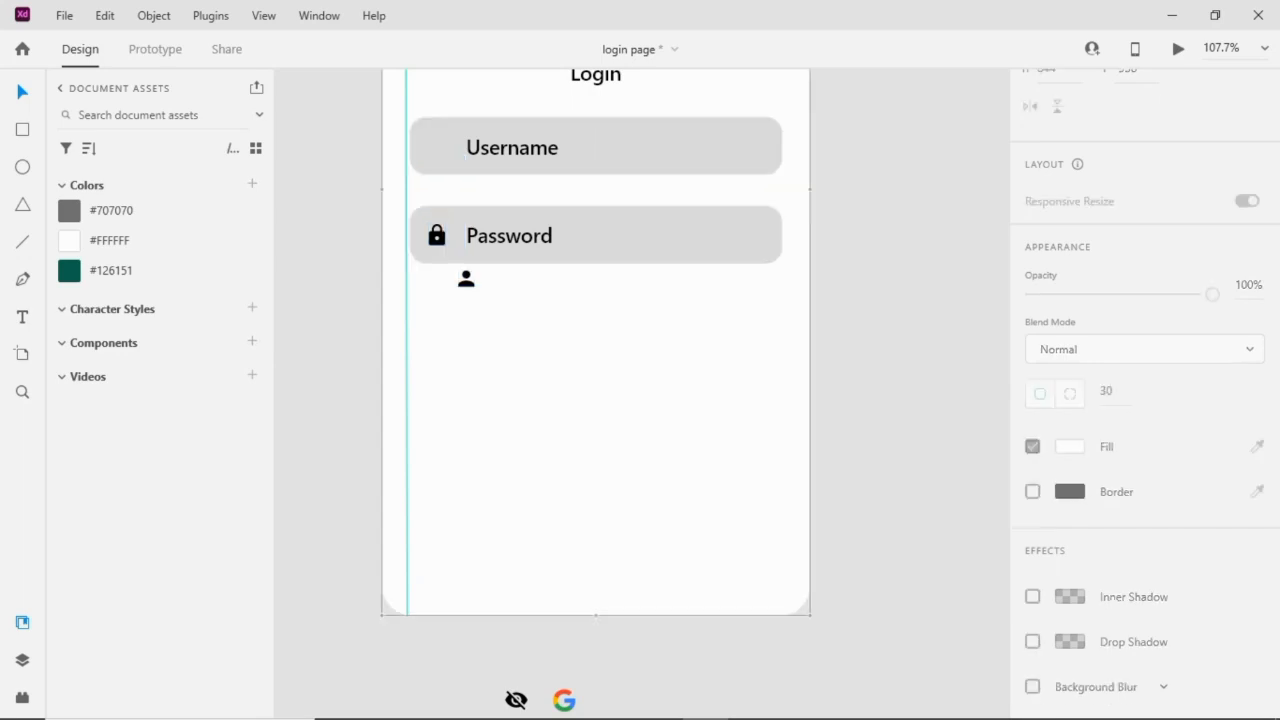
{"action": "double_click", "coordinate": [467, 279]}
{"action": "key", "text": "Escape"}
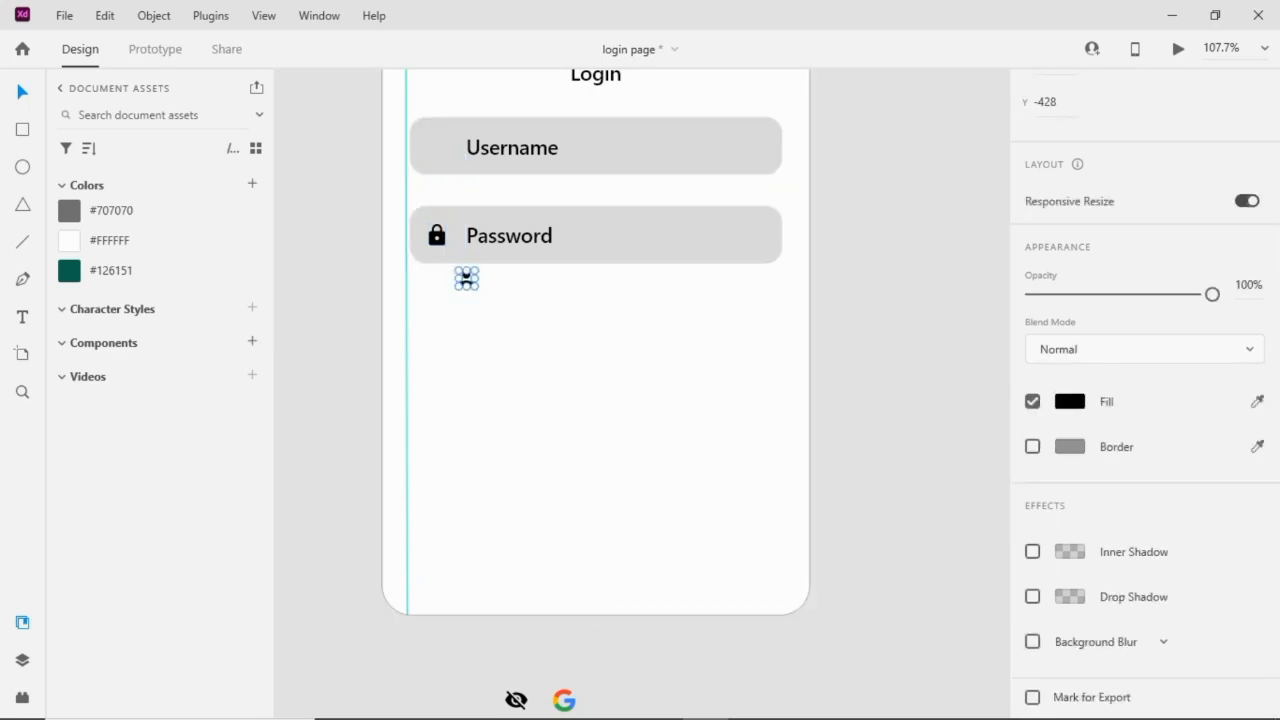
{"action": "scroll", "coordinate": [466, 248], "scroll_direction": "up", "scroll_amount": 5}
{"action": "left_click_drag", "start_coordinate": [465, 298], "coordinate": [416, 134]}
{"action": "right_click", "coordinate": [421, 147]}
{"action": "left_click", "coordinate": [480, 551]}
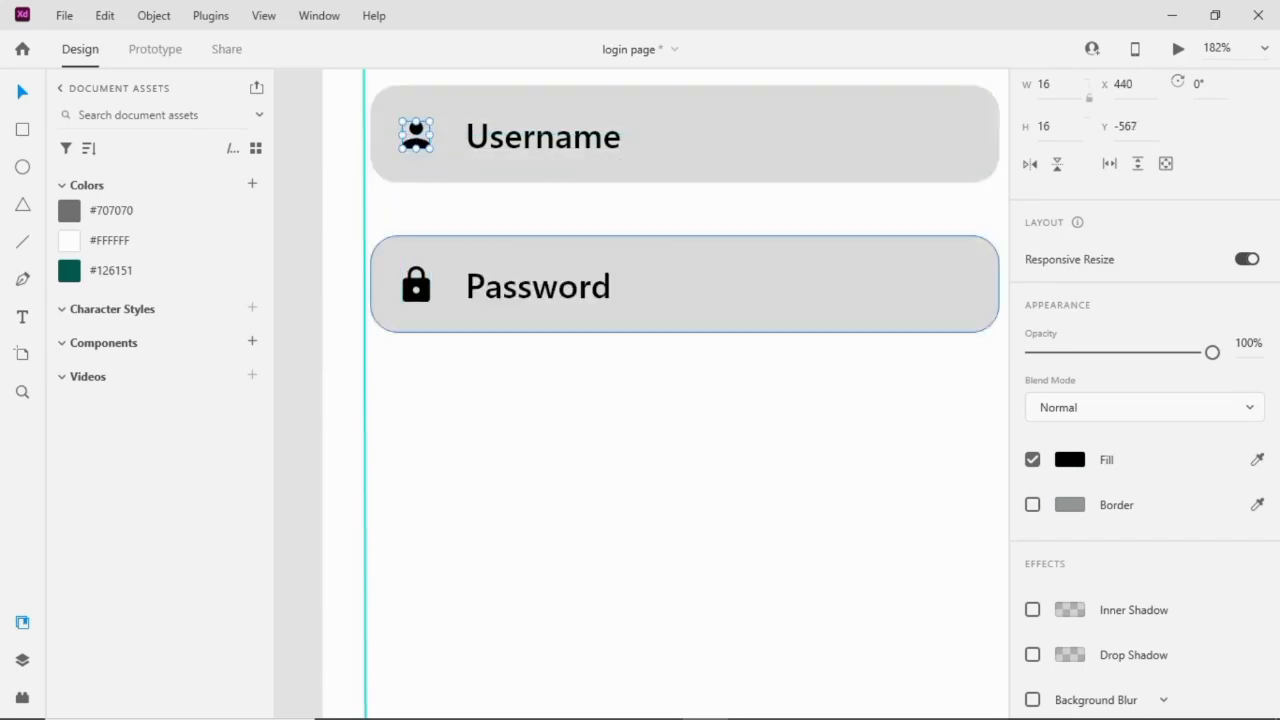
Step: Move the crossed-out eye icon from below the artboard to the far end of the Password field
{"action": "scroll", "coordinate": [511, 294], "scroll_direction": "down", "scroll_amount": 3}
{"action": "scroll", "coordinate": [511, 294], "scroll_direction": "down", "scroll_amount": 3}
{"action": "left_click", "coordinate": [530, 567]}
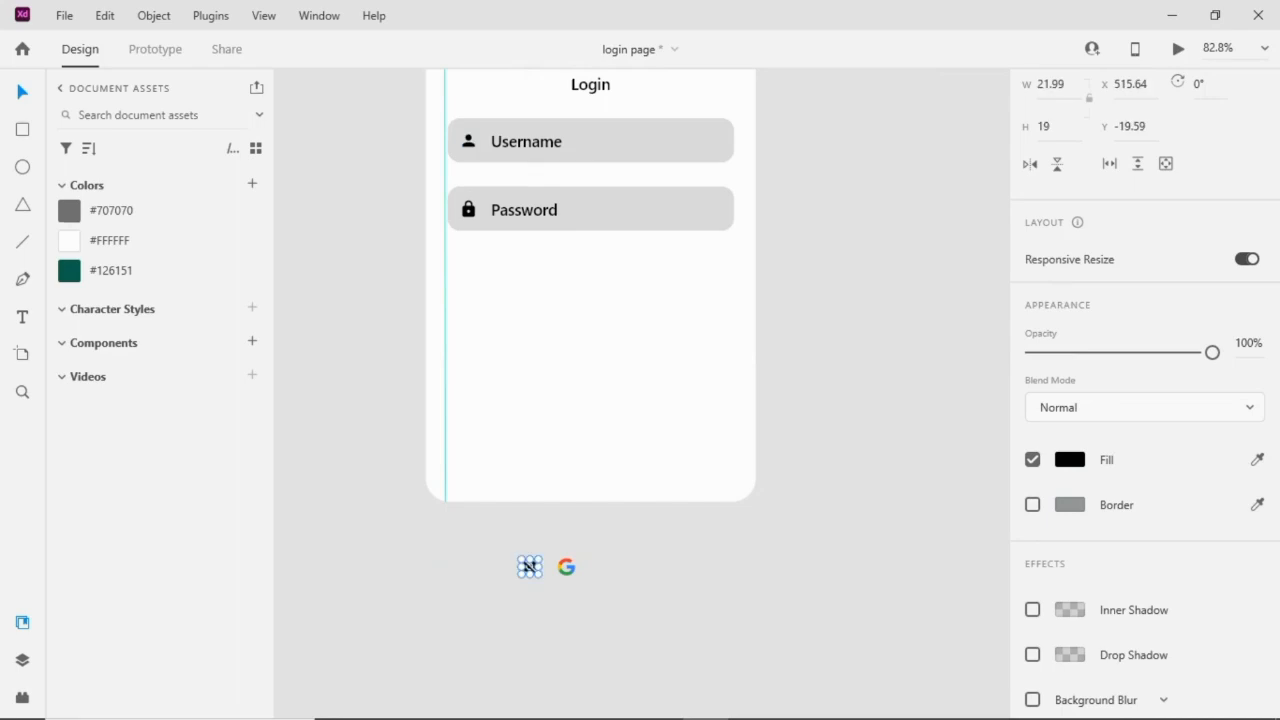
{"action": "left_click_drag", "start_coordinate": [530, 567], "coordinate": [713, 208]}
{"action": "scroll", "coordinate": [722, 190], "scroll_direction": "up", "scroll_amount": 4}
{"action": "left_click", "coordinate": [690, 340]}
{"action": "scroll", "coordinate": [690, 286], "scroll_direction": "down", "scroll_amount": 4}
{"action": "scroll", "coordinate": [570, 300], "scroll_direction": "up", "scroll_amount": 2}
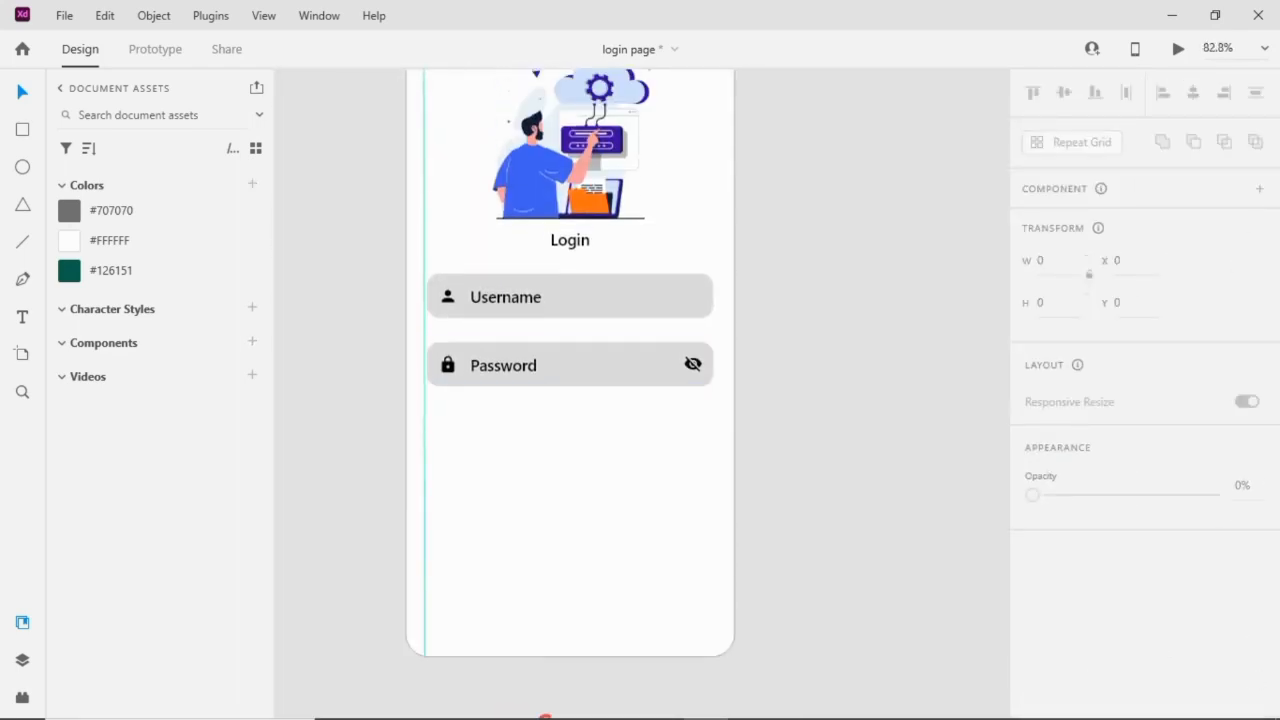
Step: Place two copies of the "Login" text below the Password field and change the upper copy to "Forgot Password?"
{"action": "left_click", "coordinate": [570, 240]}
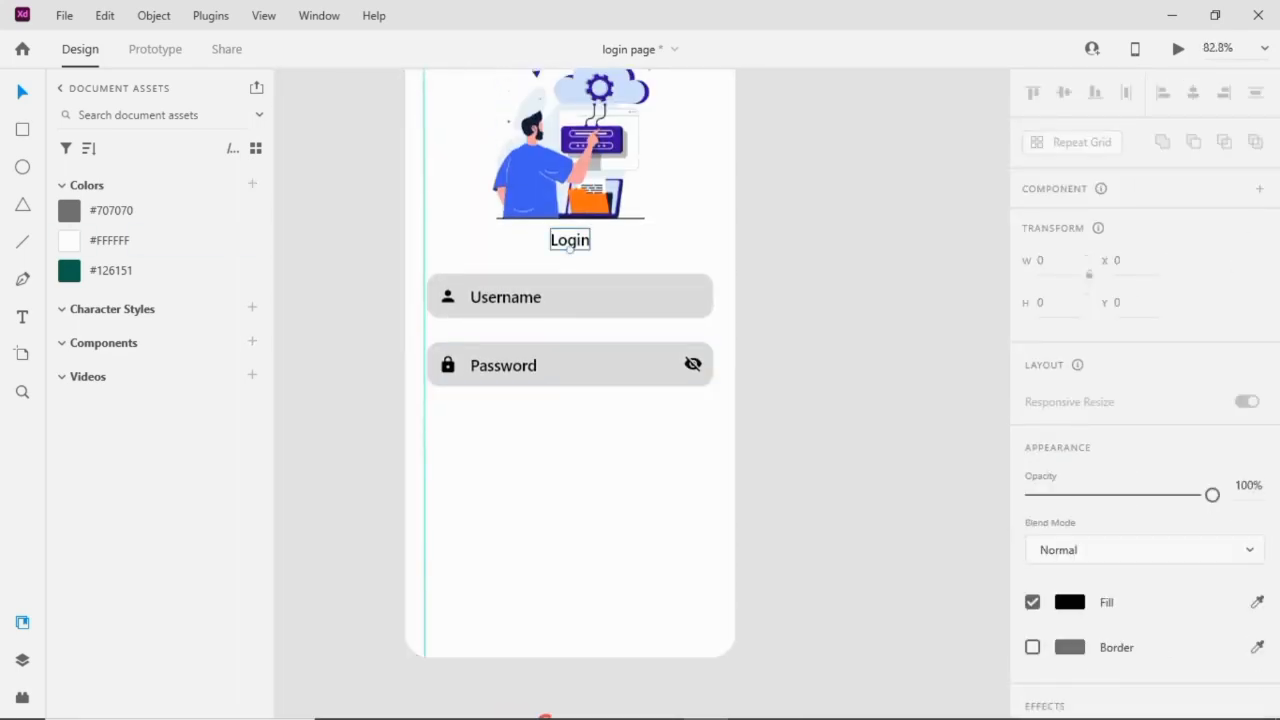
{"action": "left_click_drag", "start_coordinate": [570, 240], "coordinate": [565, 470]}
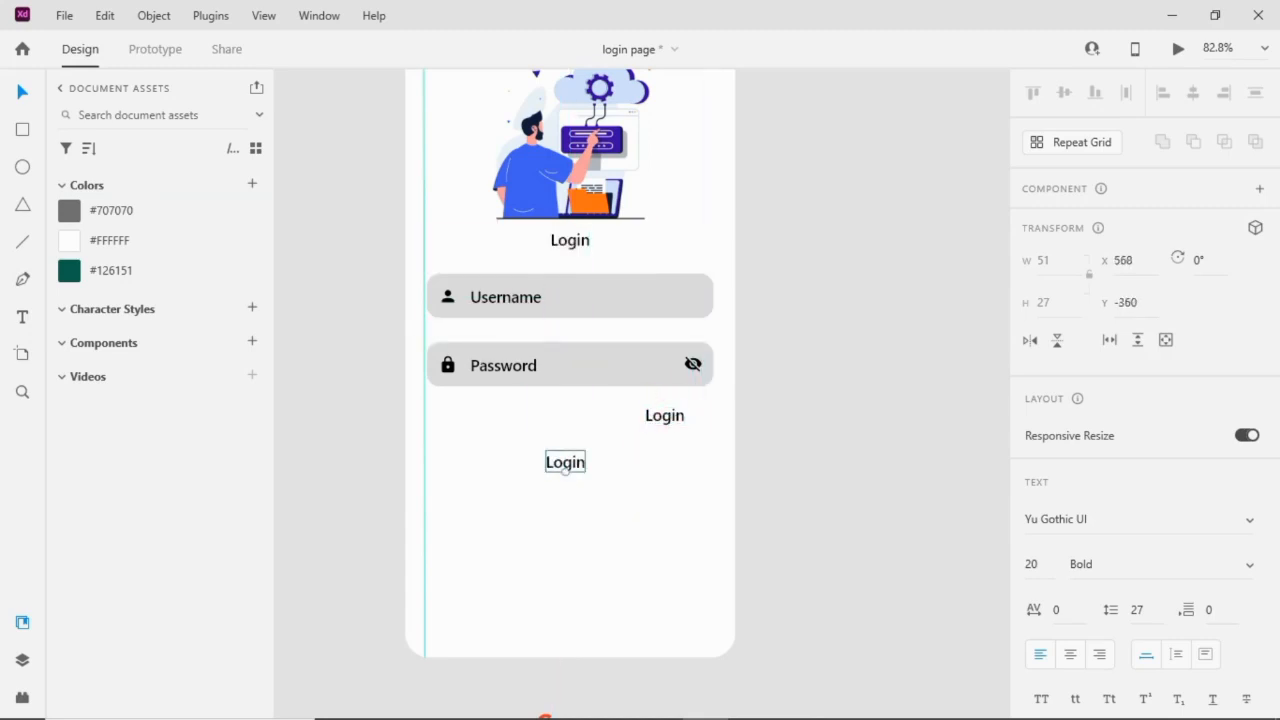
{"action": "left_click", "coordinate": [664, 423]}
{"action": "double_click", "coordinate": [664, 423]}
{"action": "type", "text": "ForgotPassword"}
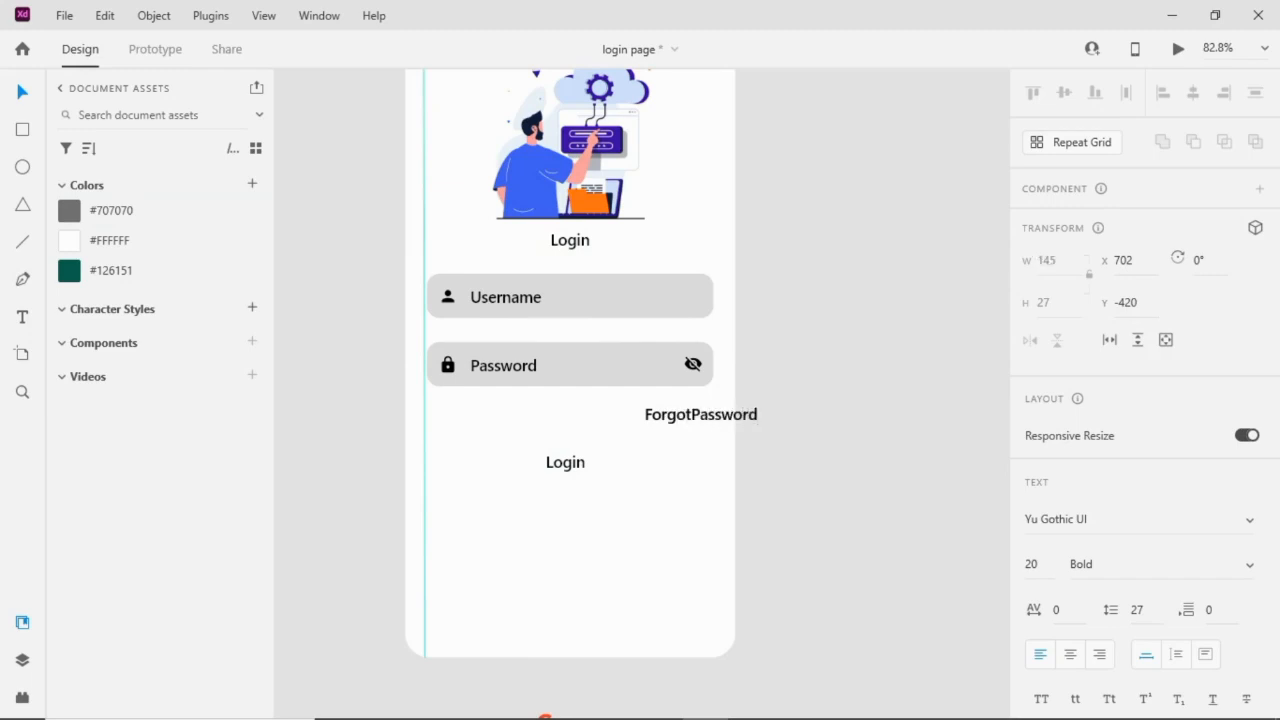
{"action": "type", "text": "?"}
{"action": "key", "text": "Escape"}
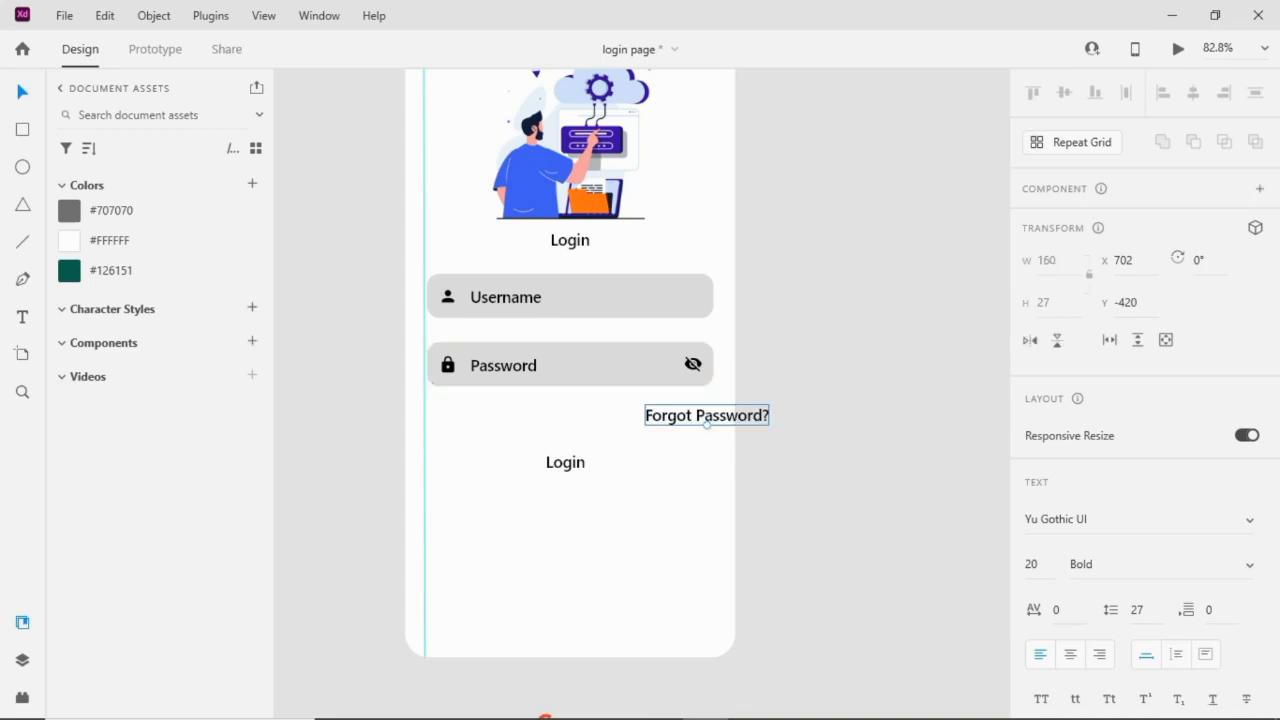
Step: Reduce the "Forgot Password?" text to size 17, flush with the Password field's right edge, and fill it blue #101CC7
{"action": "left_click_drag", "start_coordinate": [705, 415], "coordinate": [651, 413]}
{"action": "left_click_drag", "start_coordinate": [651, 405], "coordinate": [661, 405]}
{"action": "scroll", "coordinate": [1140, 400], "scroll_direction": "down", "scroll_amount": 5}
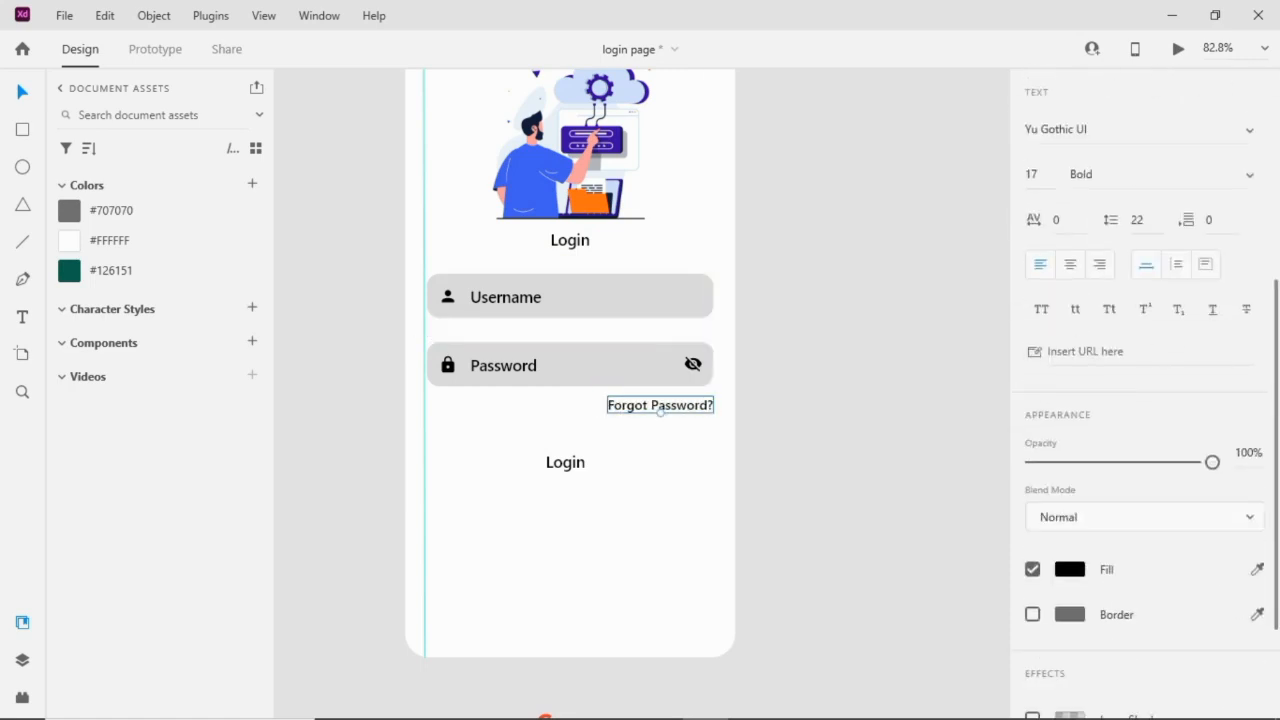
{"action": "left_click", "coordinate": [1070, 569]}
{"action": "left_click_drag", "start_coordinate": [974, 518], "coordinate": [974, 498]}
{"action": "left_click", "coordinate": [938, 478]}
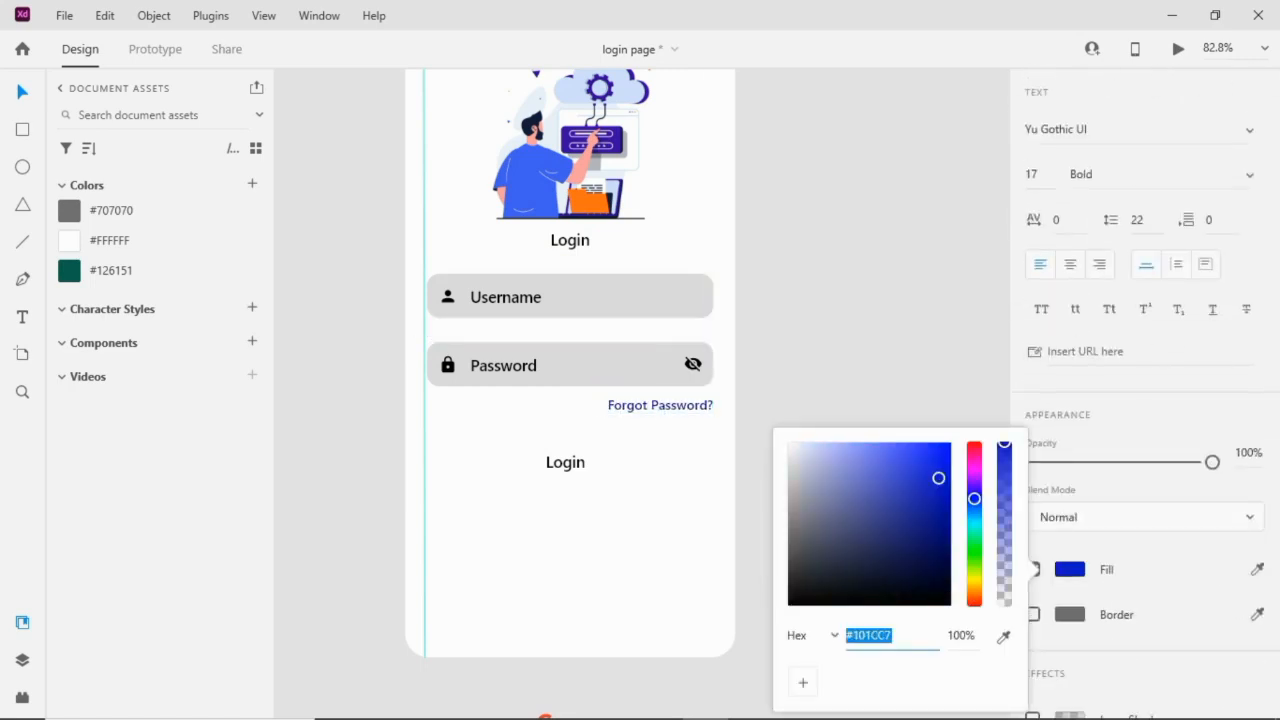
{"action": "left_click", "coordinate": [860, 370]}
Step: Duplicate the Password field's grey rectangle below the "Forgot Password?" text as the button shape
{"action": "left_click_drag", "start_coordinate": [610, 366], "coordinate": [610, 461]}
{"action": "left_click", "coordinate": [850, 420]}
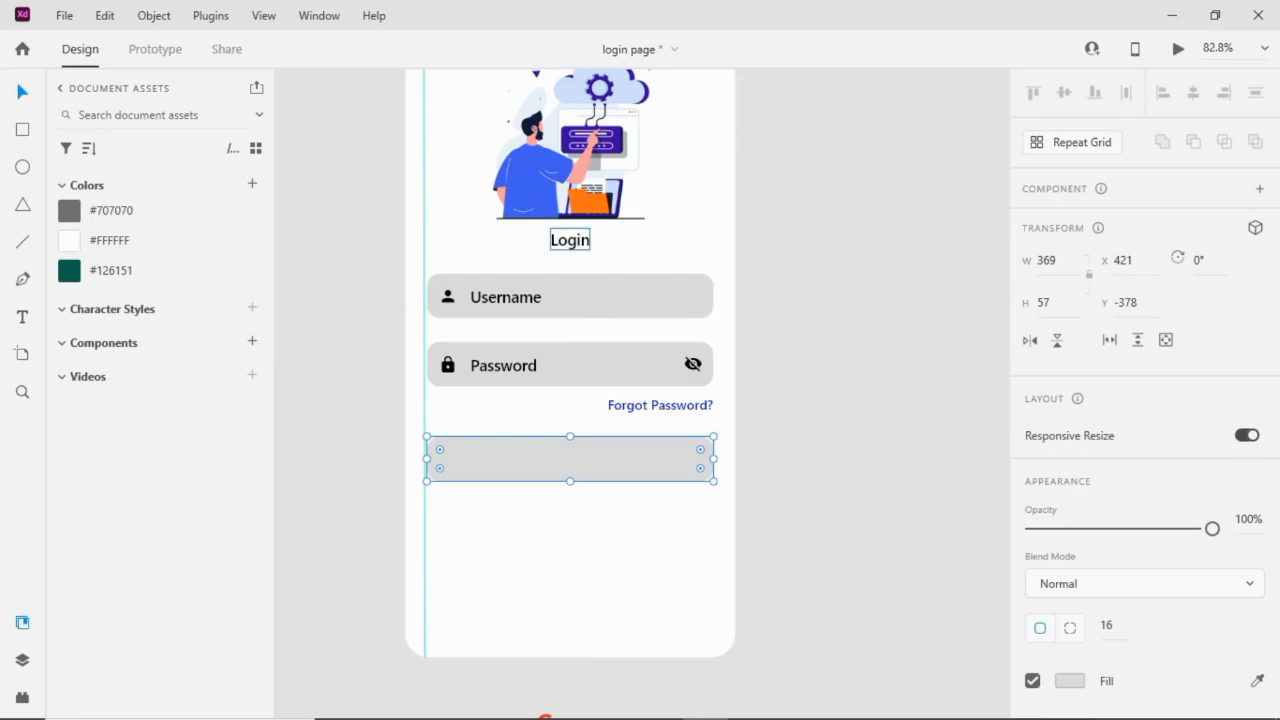
Step: Change the heading under the illustration to "Sign In"
{"action": "left_click", "coordinate": [570, 240]}
{"action": "double_click", "coordinate": [570, 240]}
{"action": "type", "text": "Sign In"}
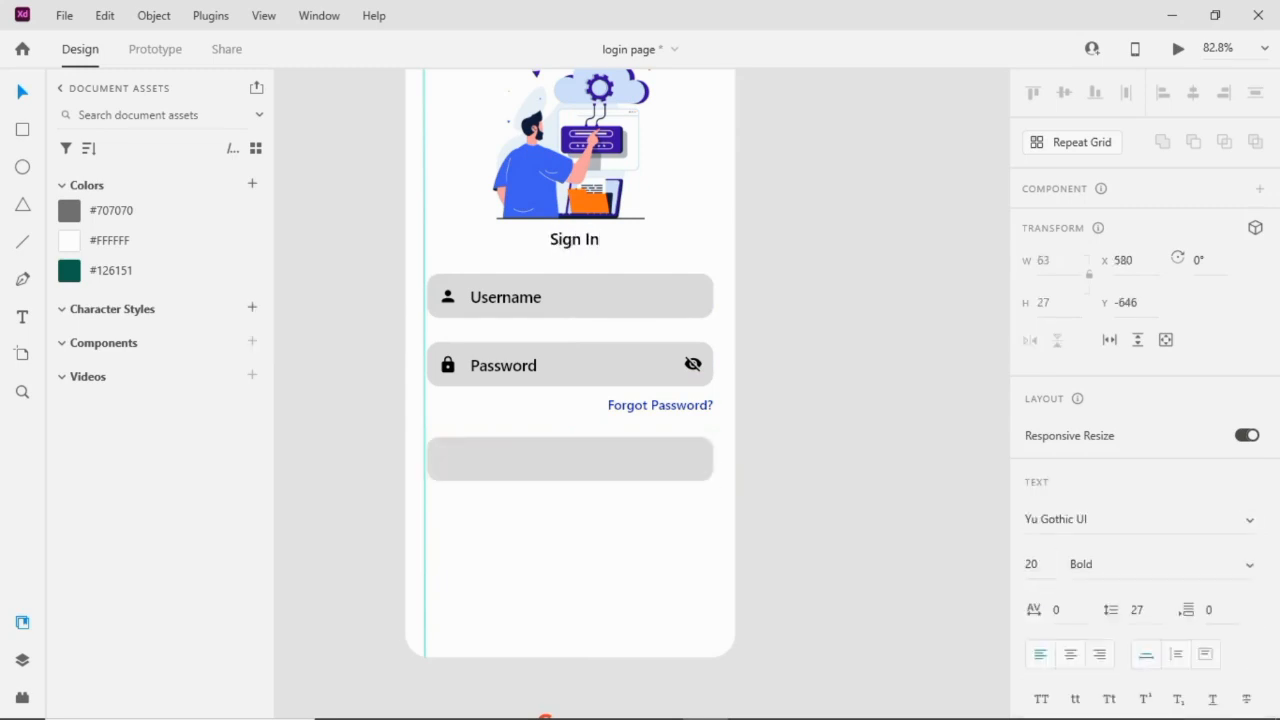
Step: Place a copy of the "Sign In" heading in front of the empty grey button and change it to "LogIn"
{"action": "key", "text": "Escape"}
{"action": "left_click_drag", "start_coordinate": [574, 247], "coordinate": [583, 481]}
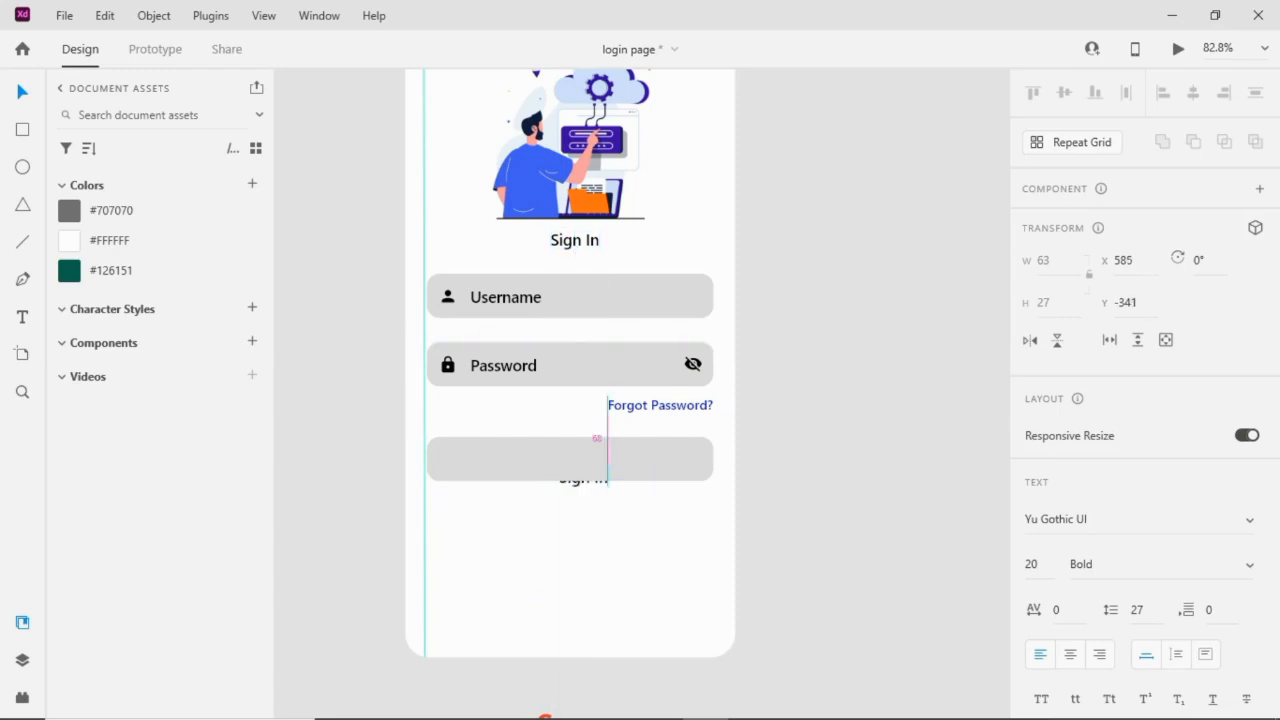
{"action": "right_click", "coordinate": [583, 481]}
{"action": "left_click", "coordinate": [647, 435]}
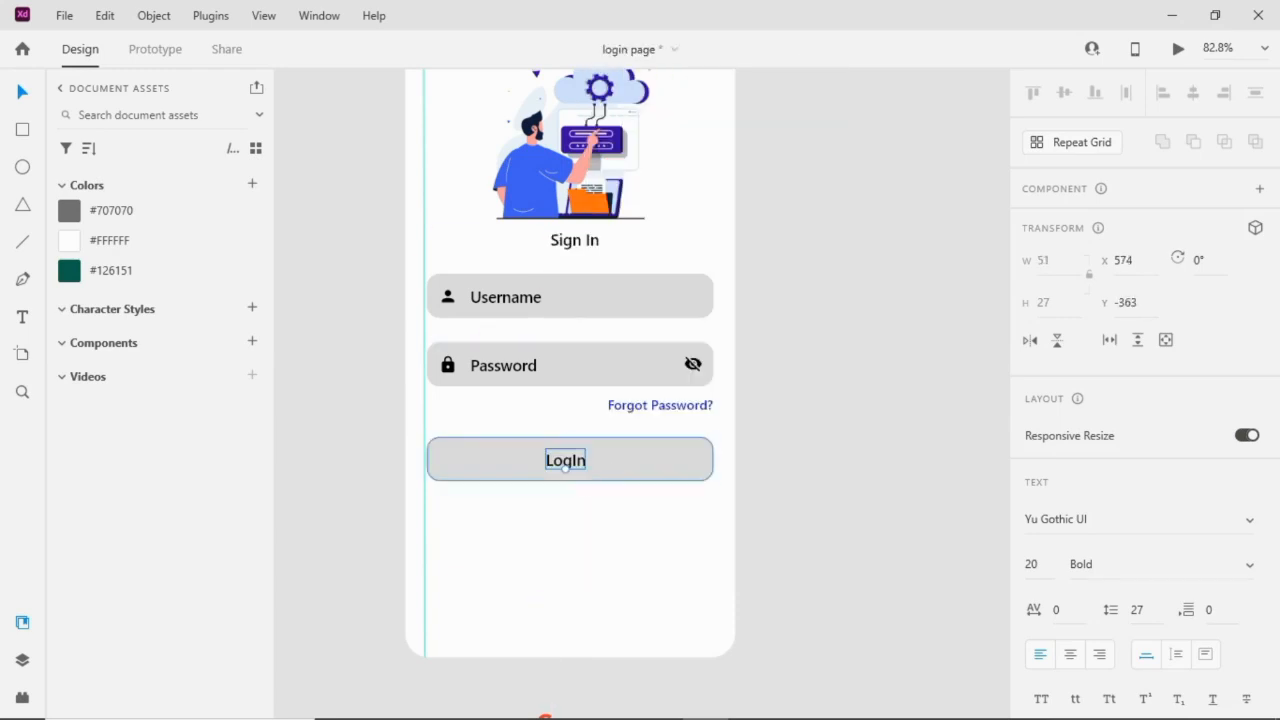
Step: Fill the button rectangle with the blue of the illustrated man's shirt, and colour its centred "LogIn" label white #FFFFFF
{"action": "left_click", "coordinate": [630, 462]}
{"action": "scroll", "coordinate": [1140, 450], "scroll_direction": "down", "scroll_amount": 2}
{"action": "left_click", "coordinate": [1257, 486]}
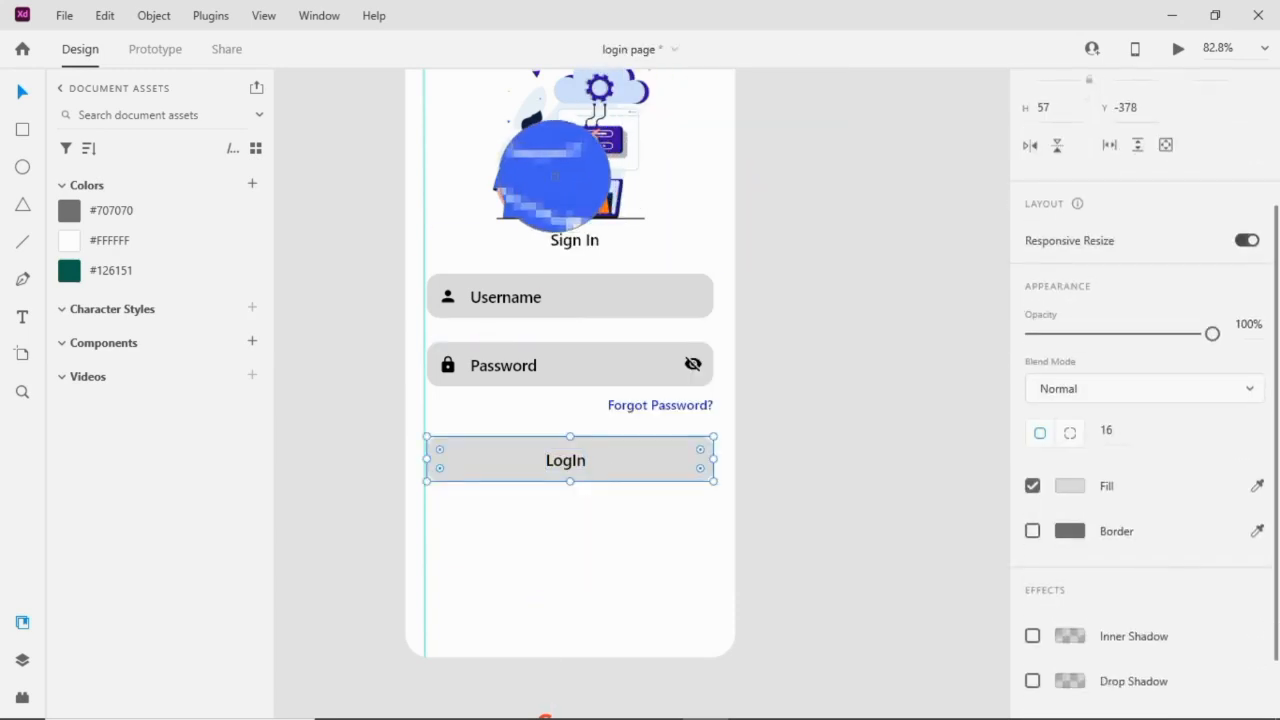
{"action": "left_click", "coordinate": [543, 186]}
{"action": "left_click", "coordinate": [565, 466]}
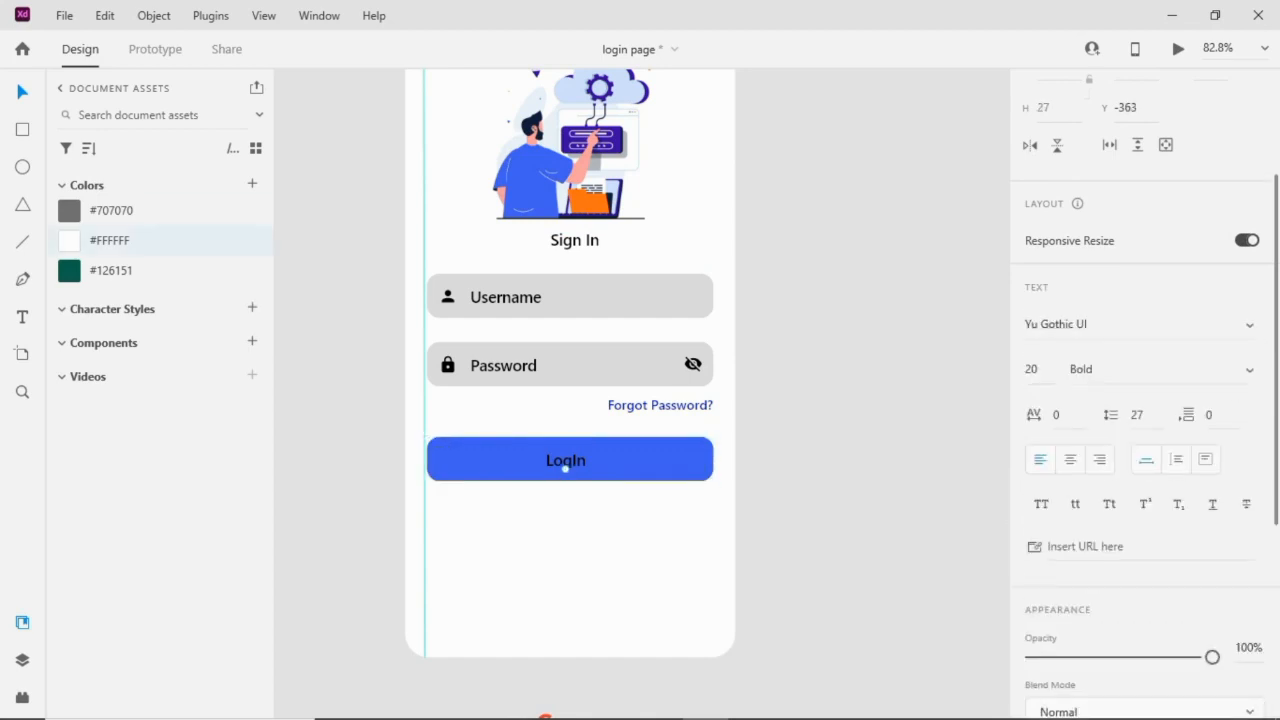
{"action": "left_click", "coordinate": [110, 240]}
{"action": "left_click_drag", "start_coordinate": [566, 473], "coordinate": [570, 472]}
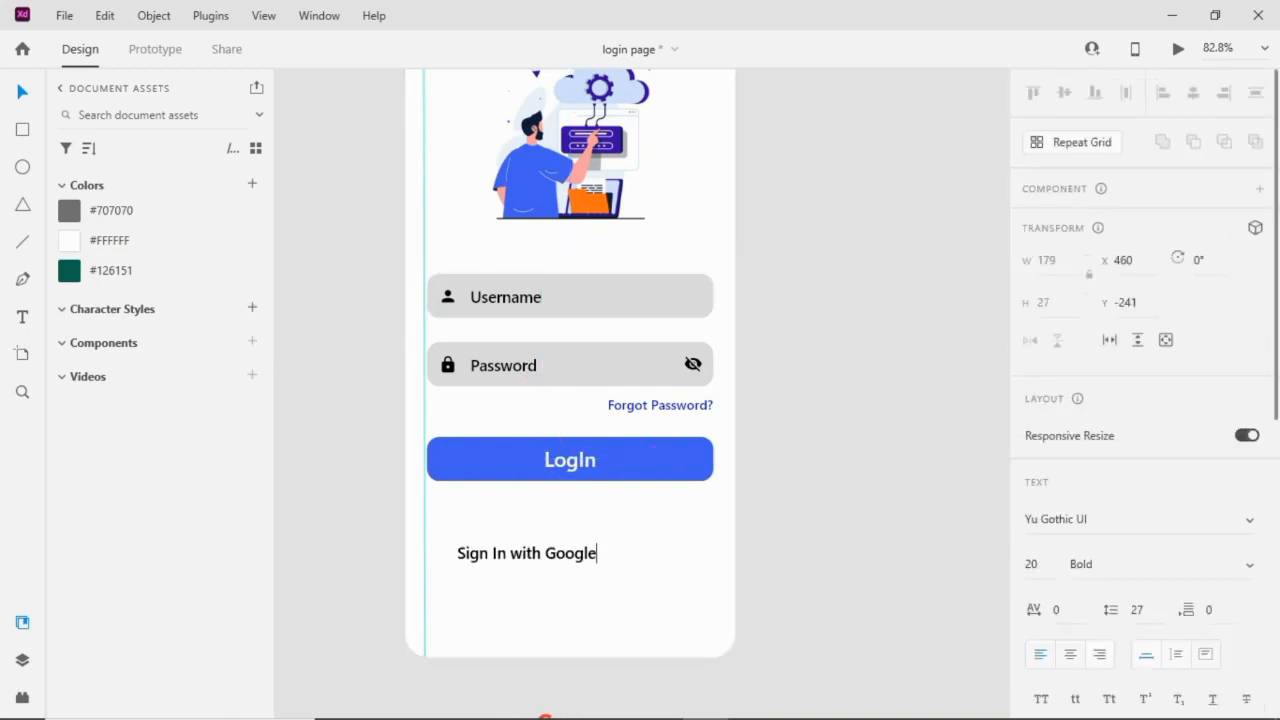
Step: Undo the heading's move below the button and its change to "Sign In with Google"
{"action": "key", "text": "Escape"}
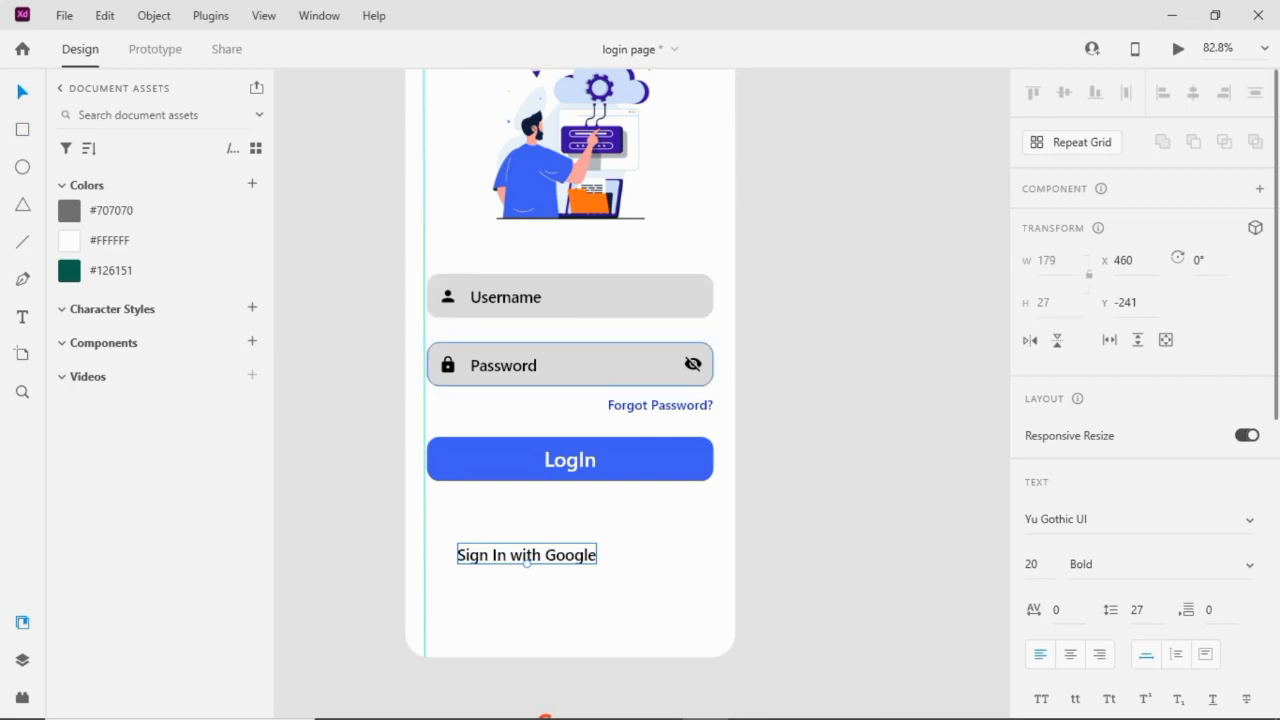
{"action": "key", "text": "ctrl+z"}
{"action": "key", "text": "ctrl+z"}
Step: Place two copies of the "Sign In" heading below the LogIn button and change the upper one to a centred "OR"
{"action": "left_click_drag", "start_coordinate": [574, 247], "coordinate": [554, 581]}
{"action": "double_click", "coordinate": [574, 517]}
{"action": "type", "text": "OR"}
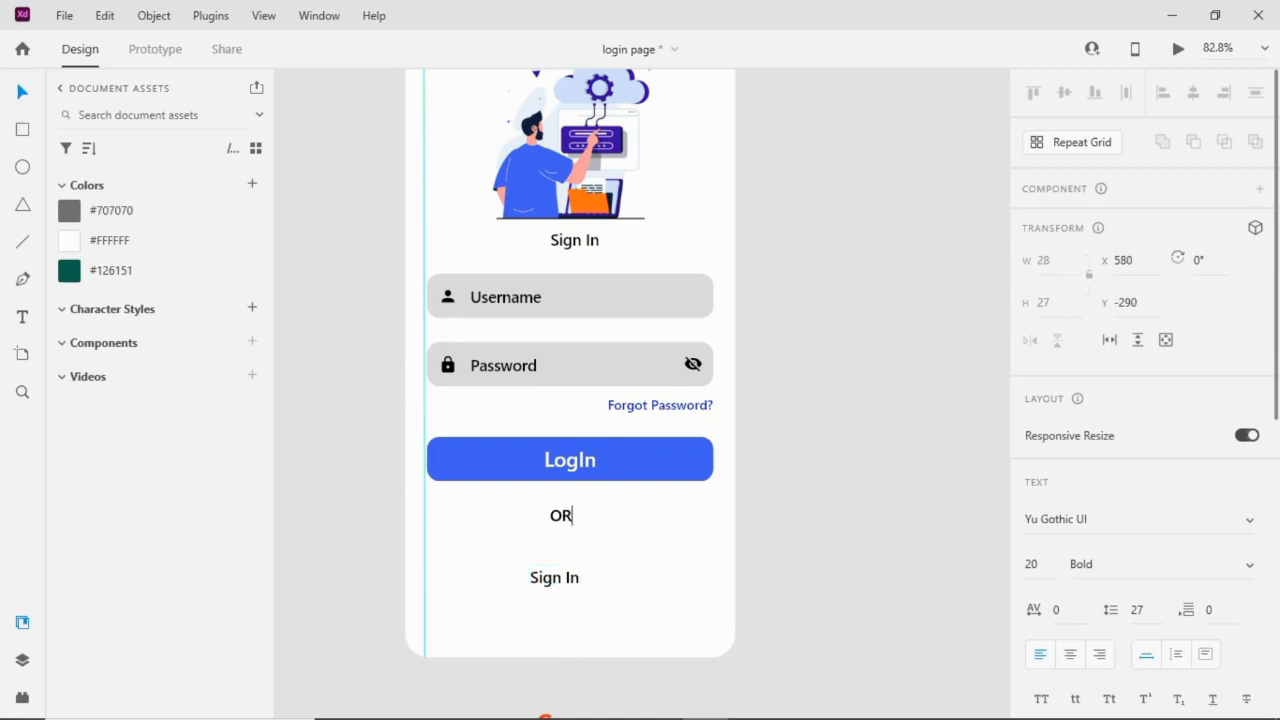
{"action": "key", "text": "Escape"}
{"action": "left_click_drag", "start_coordinate": [560, 515], "coordinate": [570, 508]}
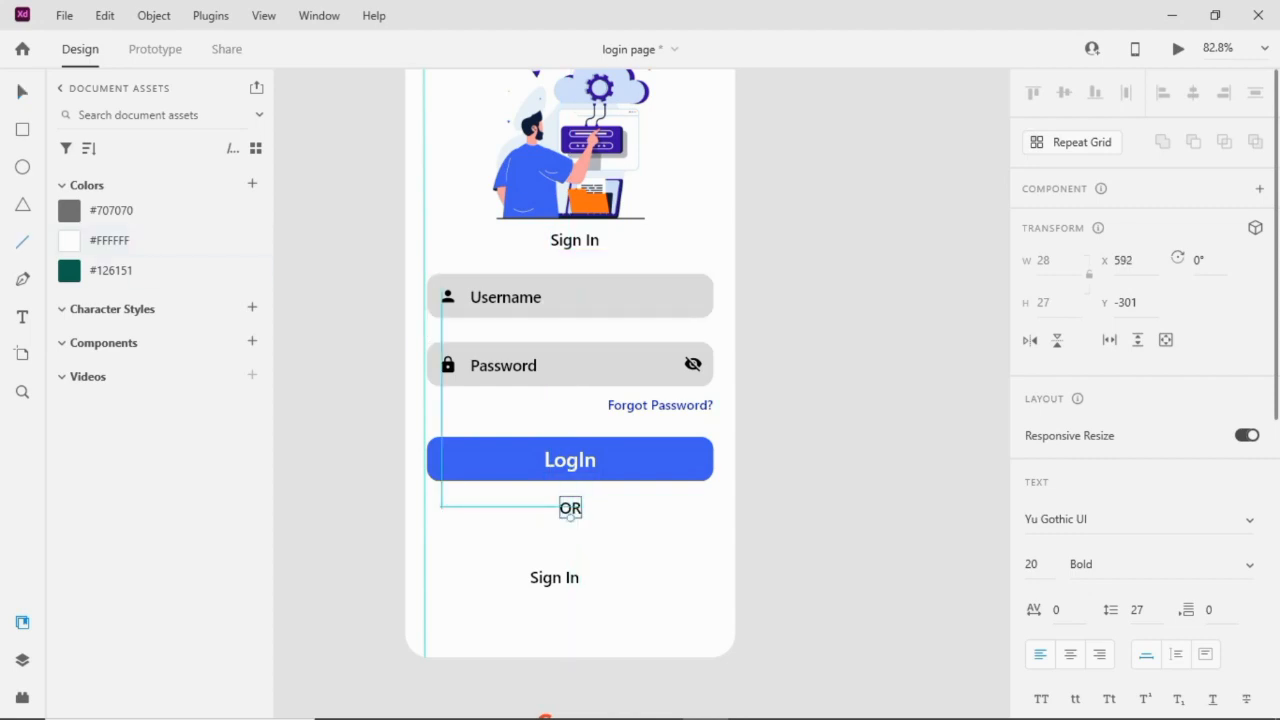
Step: Draw horizontal lines about 151 and 142 wide before and after "OR", and centre the word between them
{"action": "left_click_drag", "start_coordinate": [438, 507], "coordinate": [702, 507]}
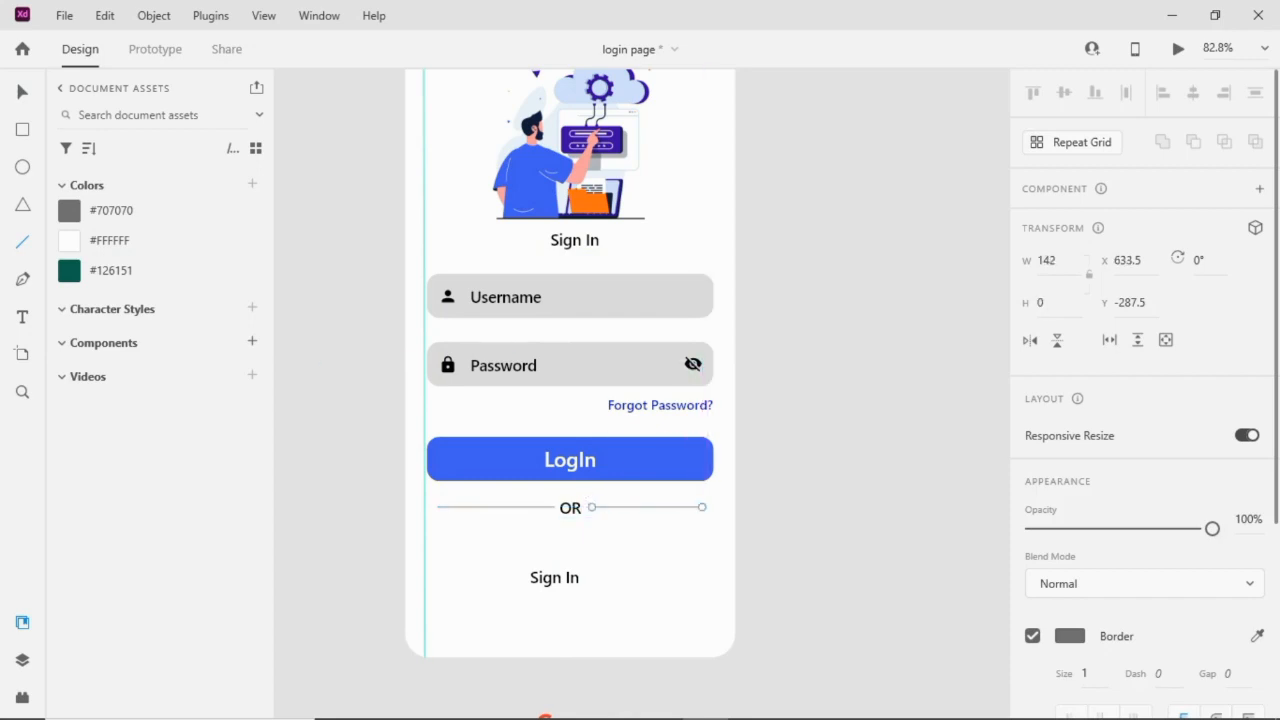
{"action": "key", "text": "Escape"}
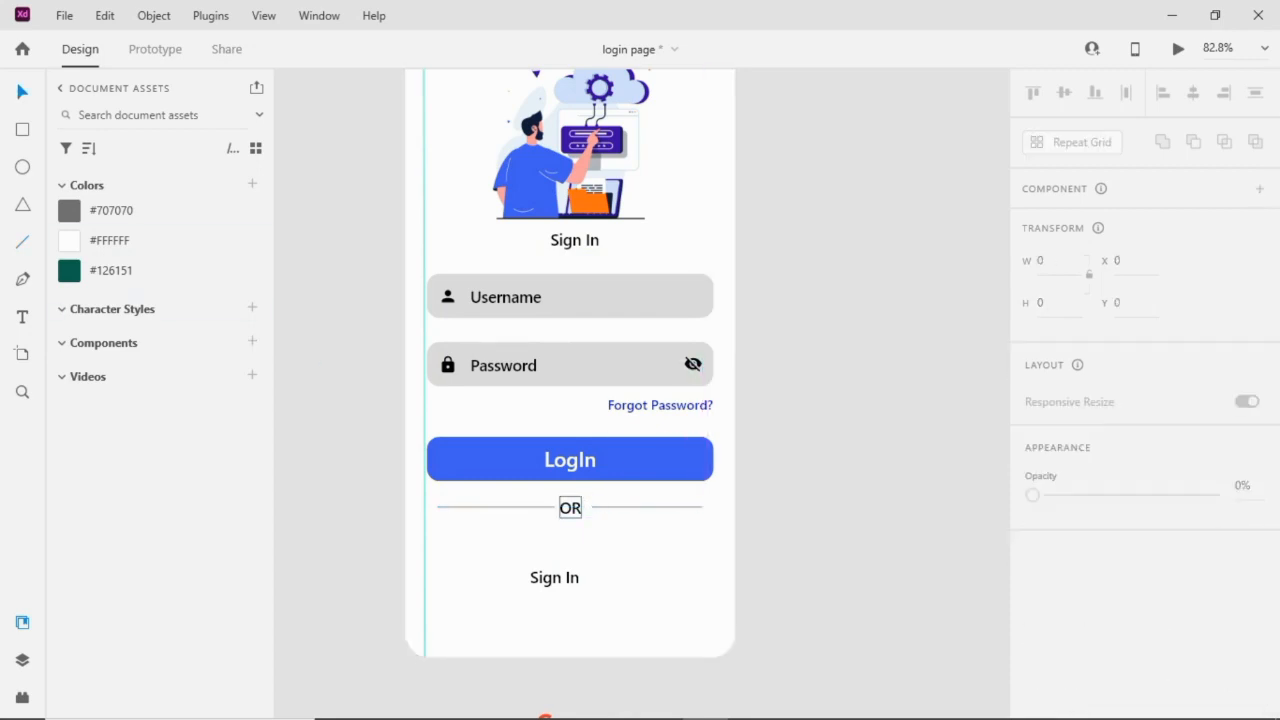
{"action": "left_click", "coordinate": [571, 508]}
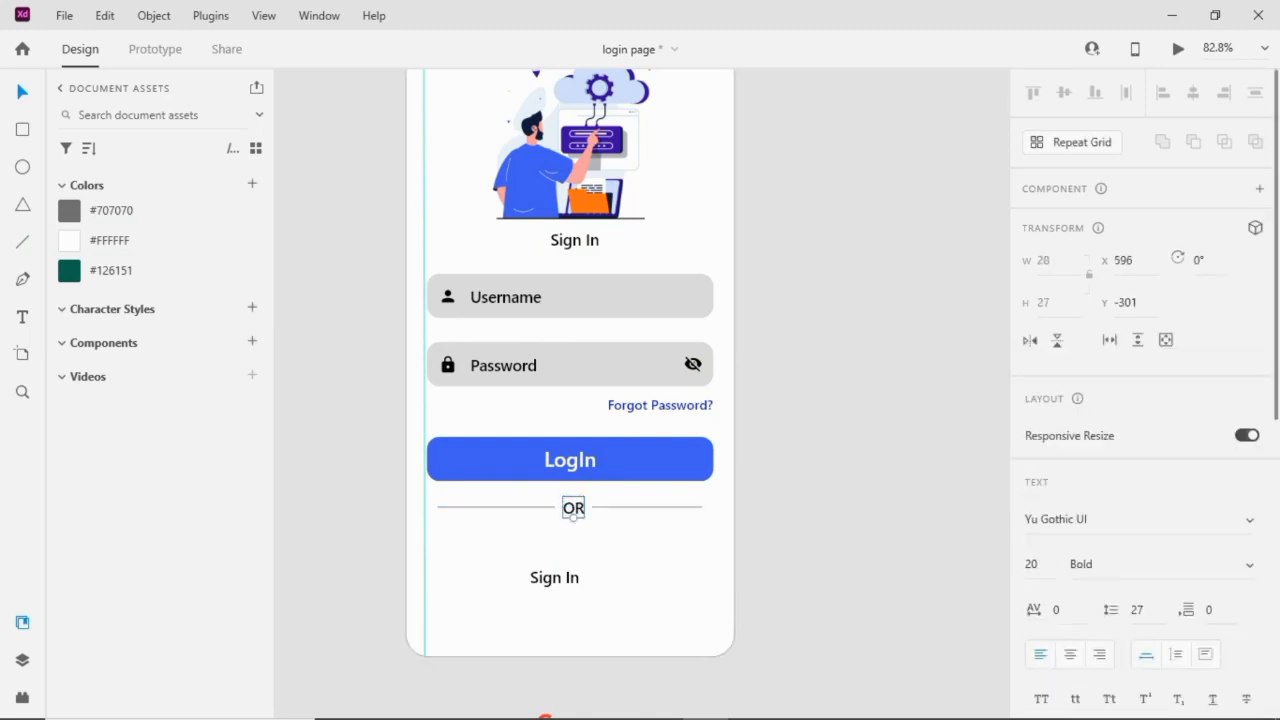
{"action": "key", "text": "Left"}
Step: Change the "Sign In" copy below "OR" to "Login with google"
{"action": "left_click", "coordinate": [554, 577]}
{"action": "key", "text": "Return"}
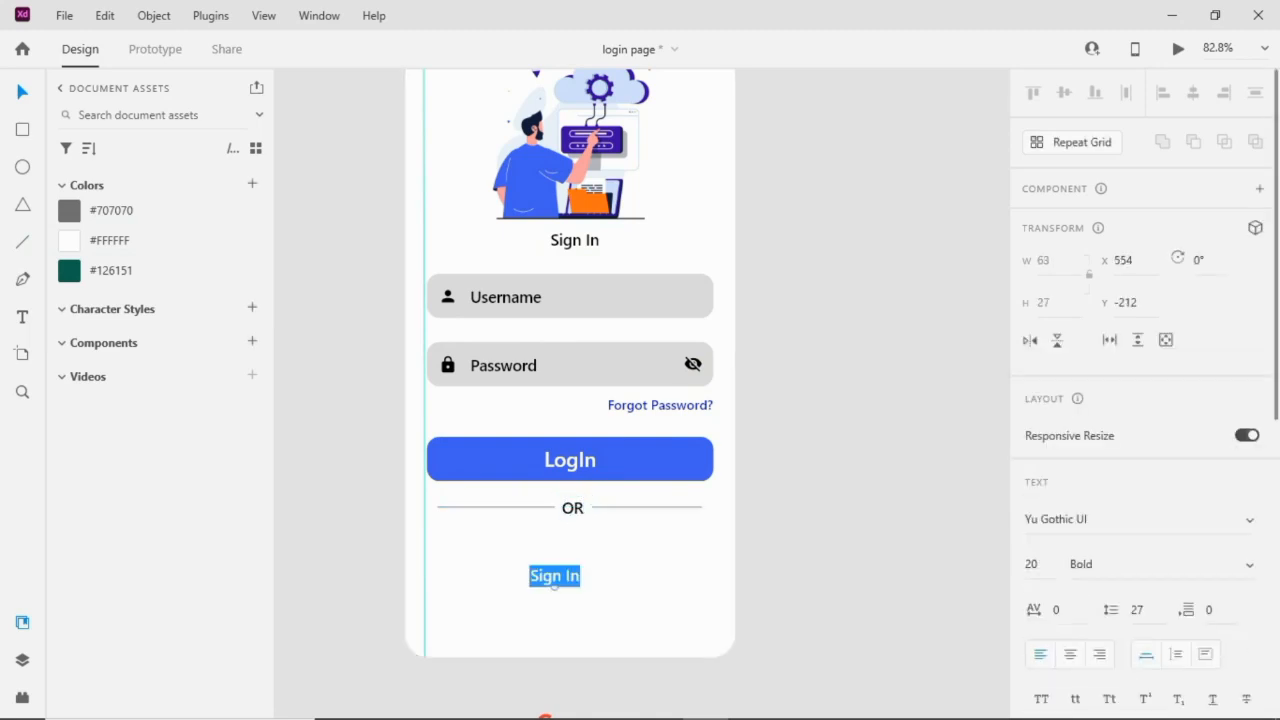
{"action": "type", "text": "Login with google"}
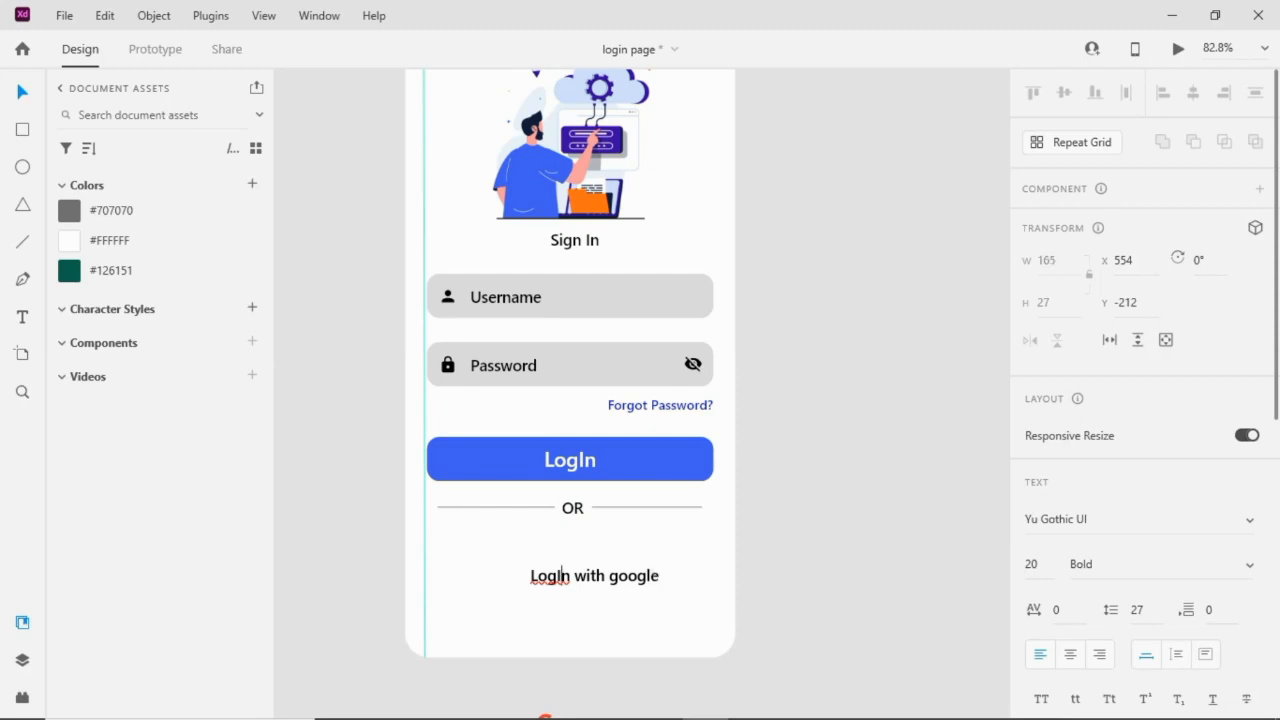
{"action": "type", "text": "i"}
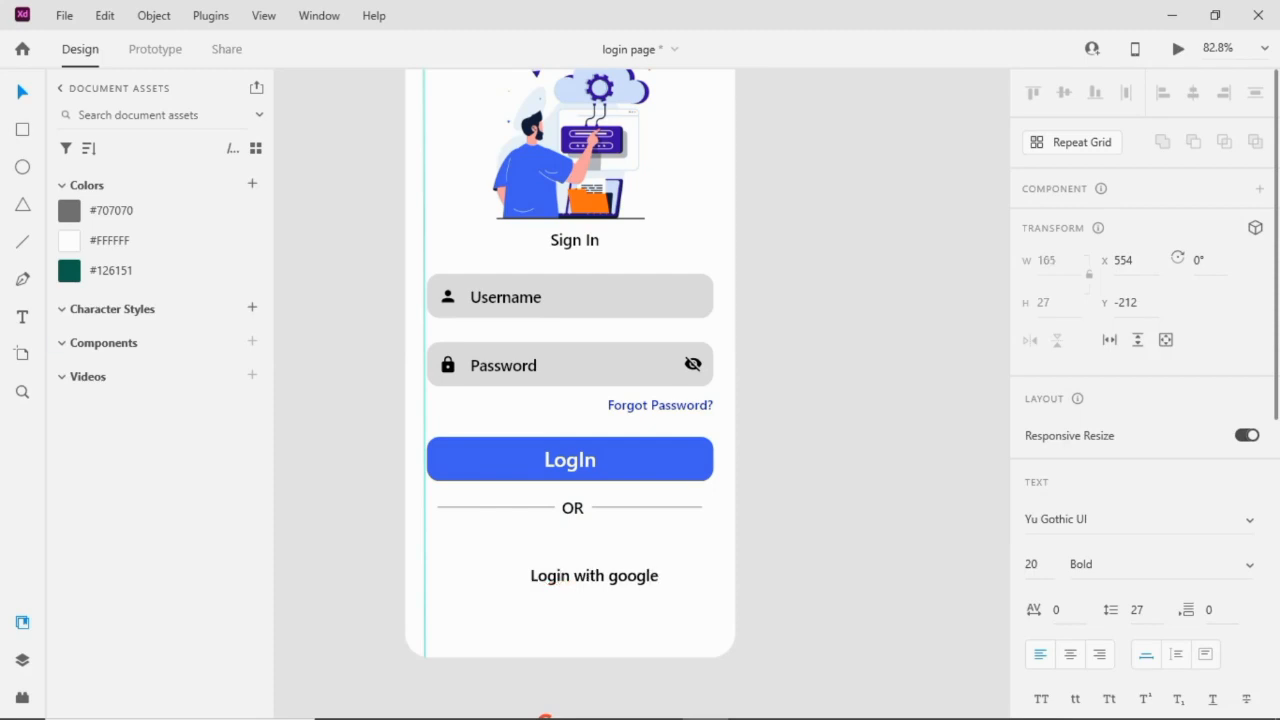
{"action": "left_click_drag", "start_coordinate": [594, 576], "coordinate": [594, 578]}
Step: Duplicate the Password field's grey rectangle below "OR" and centre the "Login with google" text in front of it
{"action": "left_click", "coordinate": [585, 366]}
{"action": "left_click_drag", "start_coordinate": [585, 366], "coordinate": [575, 564]}
{"action": "right_click", "coordinate": [581, 579]}
{"action": "left_click", "coordinate": [630, 439]}
{"action": "left_click", "coordinate": [588, 578]}
{"action": "scroll", "coordinate": [575, 400], "scroll_direction": "down", "scroll_amount": 1}
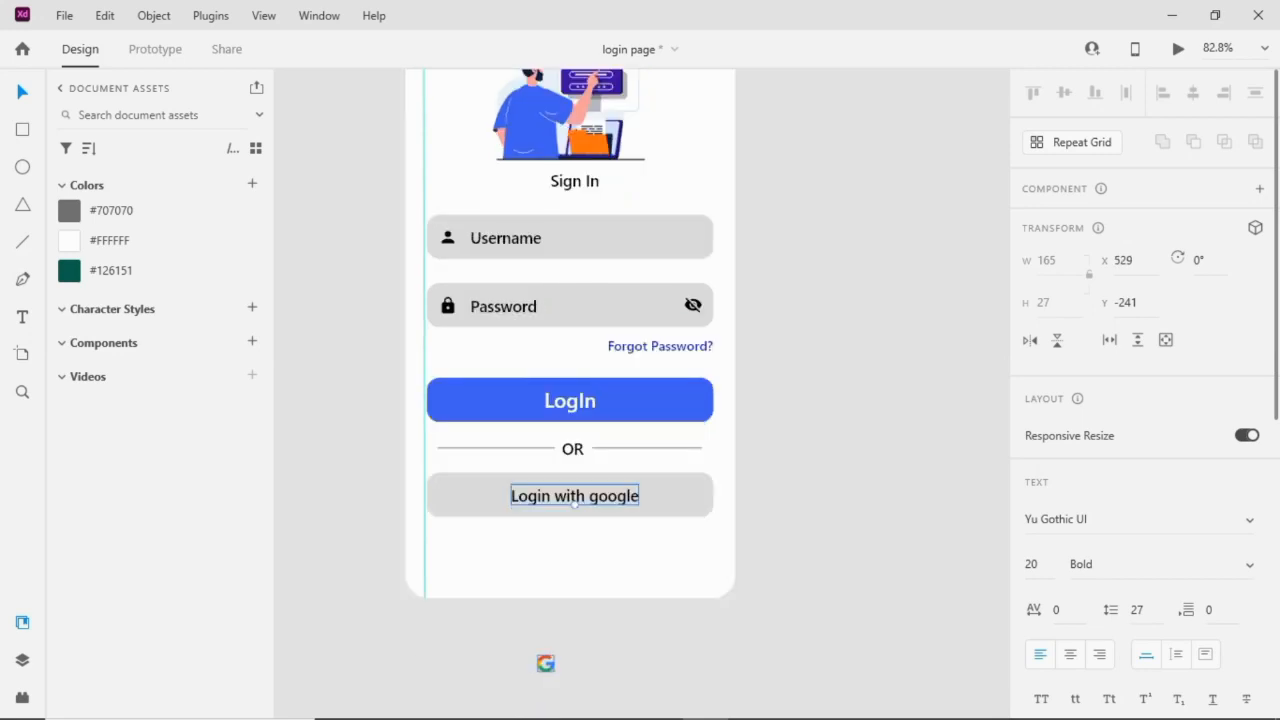
Step: Move the Google logo from below the artboard onto the "Login with google" button, before its text, and bring it to the front
{"action": "left_click", "coordinate": [545, 663]}
{"action": "scroll", "coordinate": [545, 663], "scroll_direction": "up", "scroll_amount": 3}
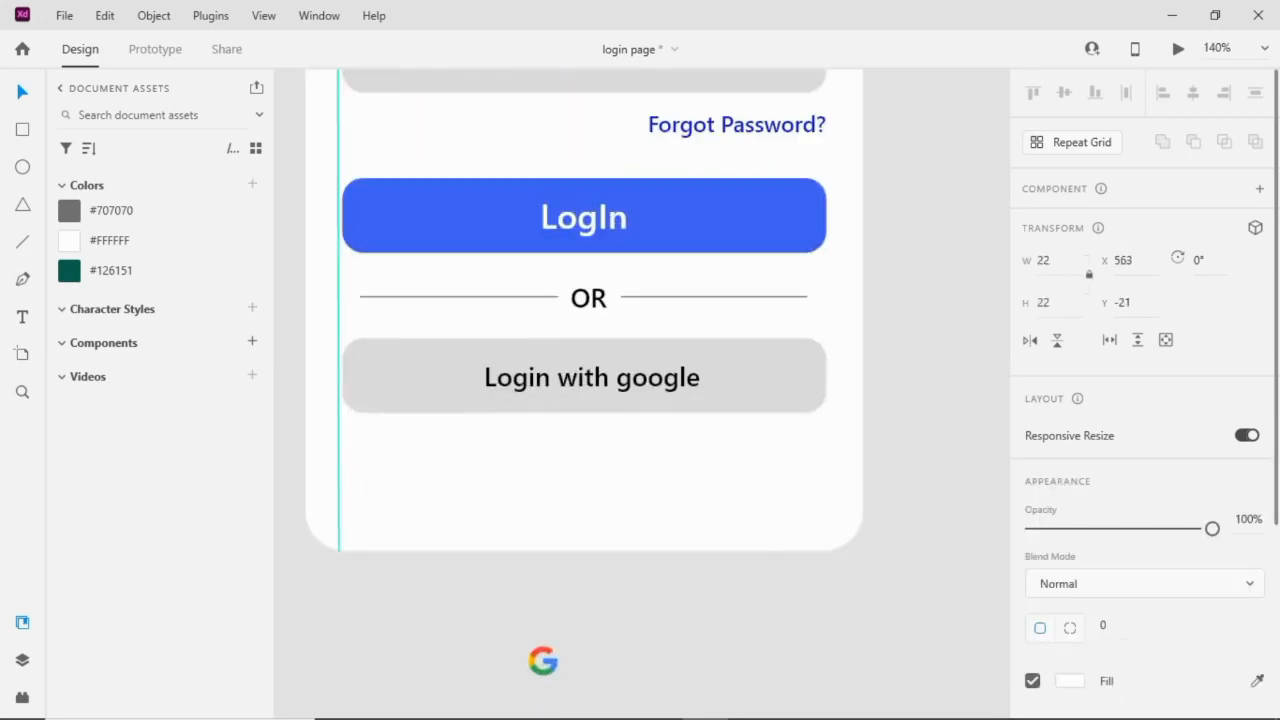
{"action": "left_click_drag", "start_coordinate": [545, 663], "coordinate": [408, 376]}
{"action": "right_click", "coordinate": [418, 378]}
{"action": "left_click", "coordinate": [470, 425]}
{"action": "left_click", "coordinate": [450, 620]}
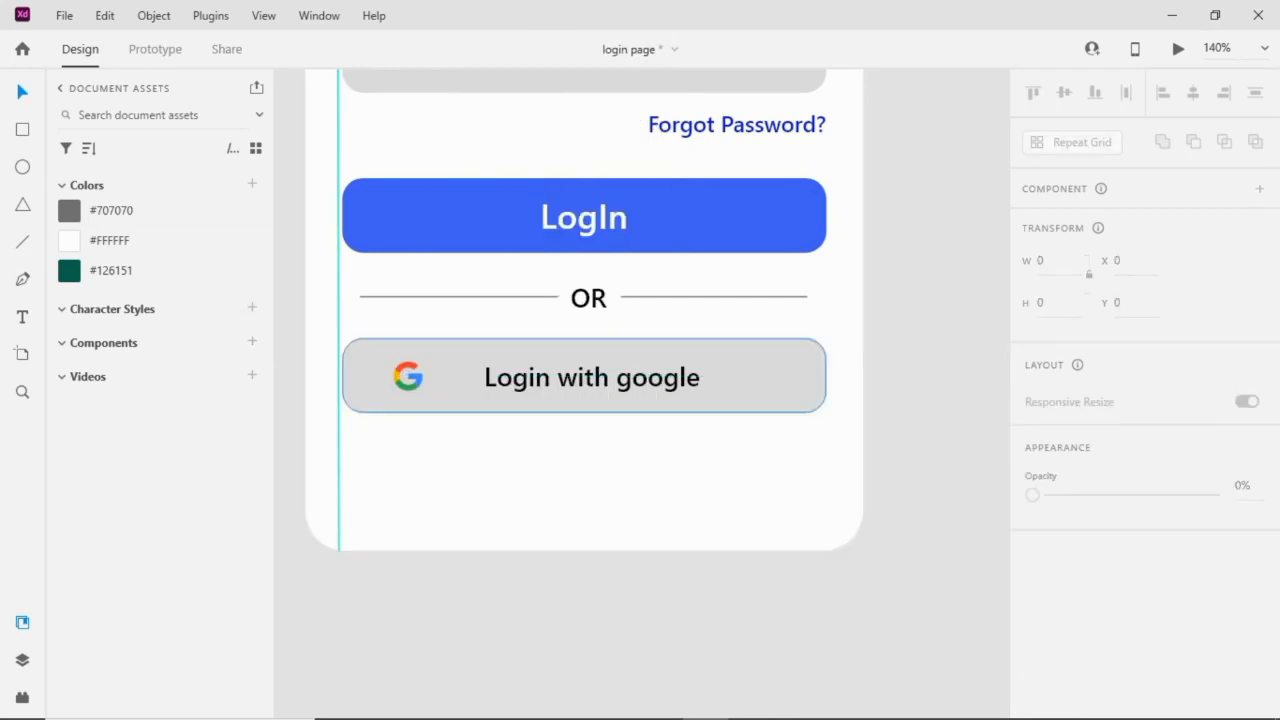
Step: Copy "OR" below the Google button, change the copy to "Need An Account? Register HERE", and centre it under the button
{"action": "left_click", "coordinate": [588, 298]}
{"action": "left_click_drag", "start_coordinate": [588, 298], "coordinate": [592, 483], "text": "alt"}
{"action": "key", "text": "Return"}
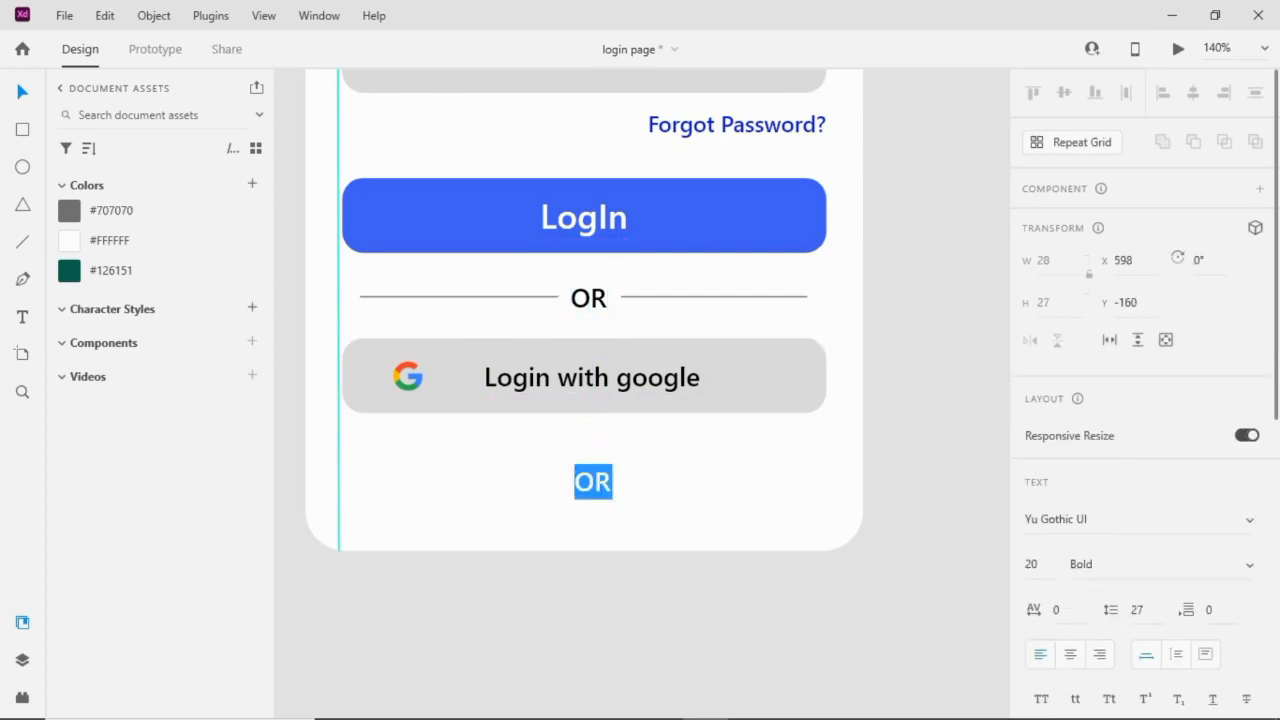
{"action": "type", "text": "Need An Account? Register H"}
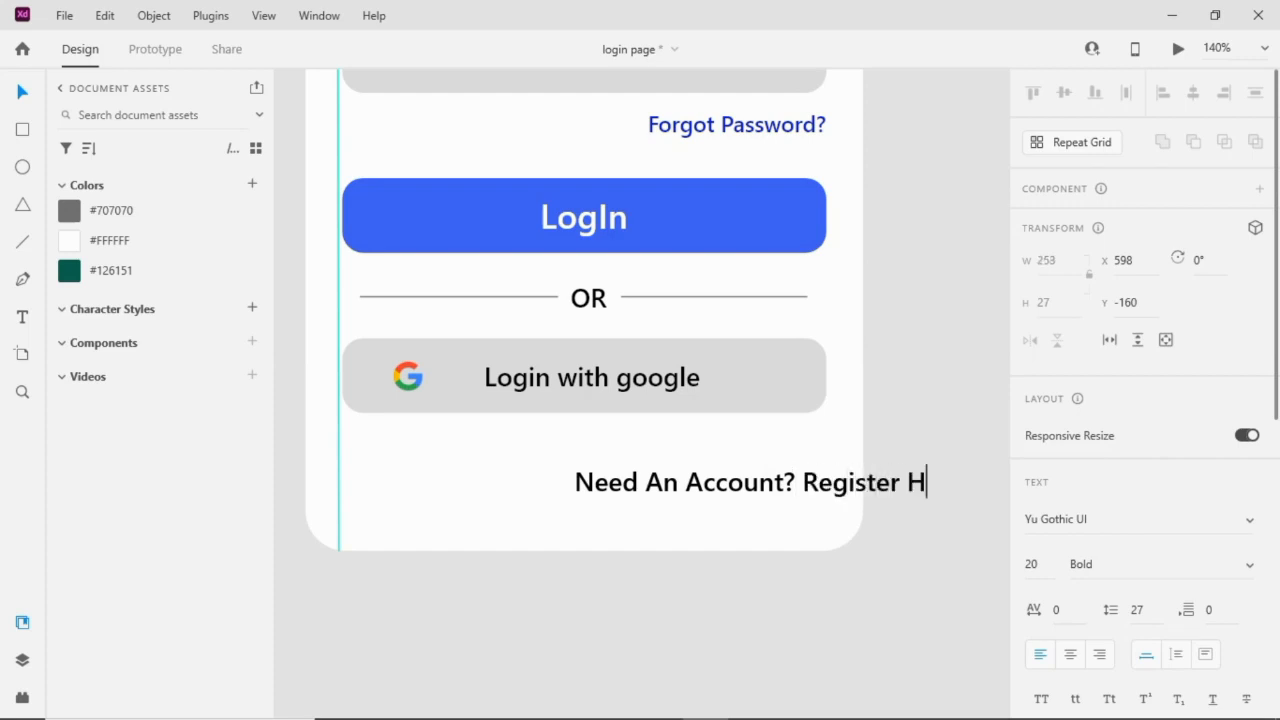
{"action": "type", "text": "ERE"}
{"action": "key", "text": "Escape"}
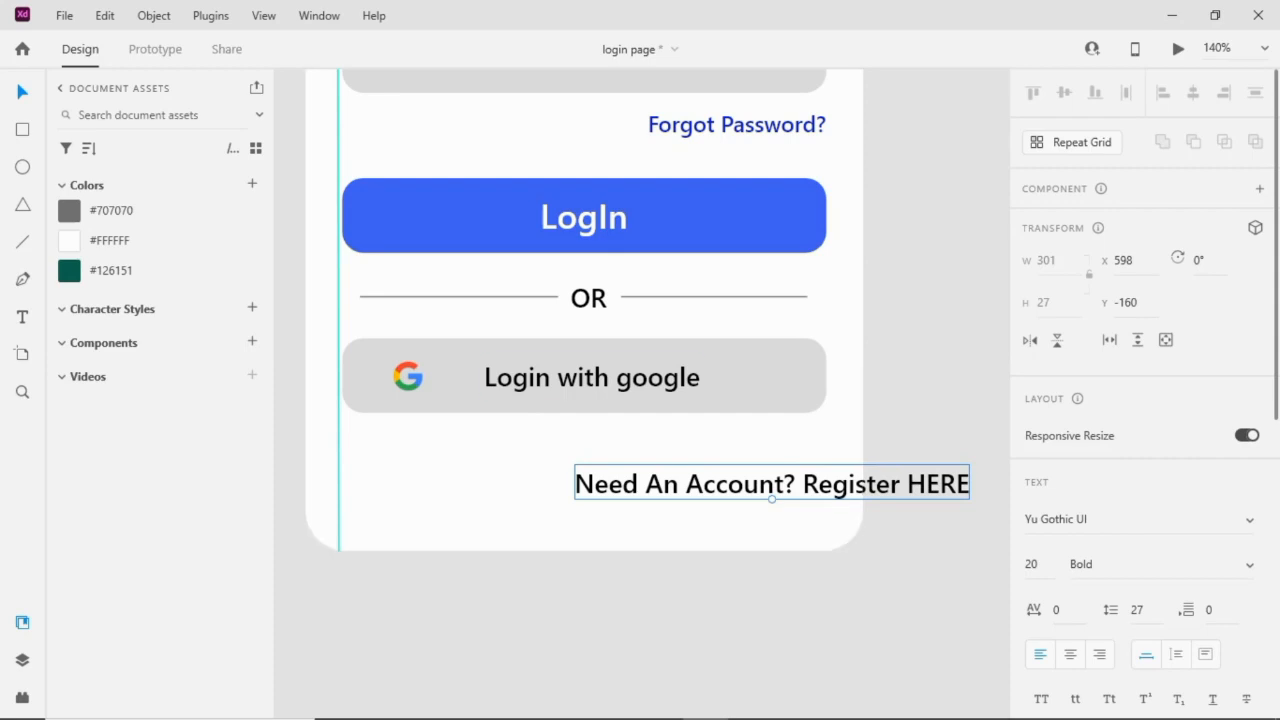
{"action": "left_click_drag", "start_coordinate": [748, 483], "coordinate": [568, 484]}
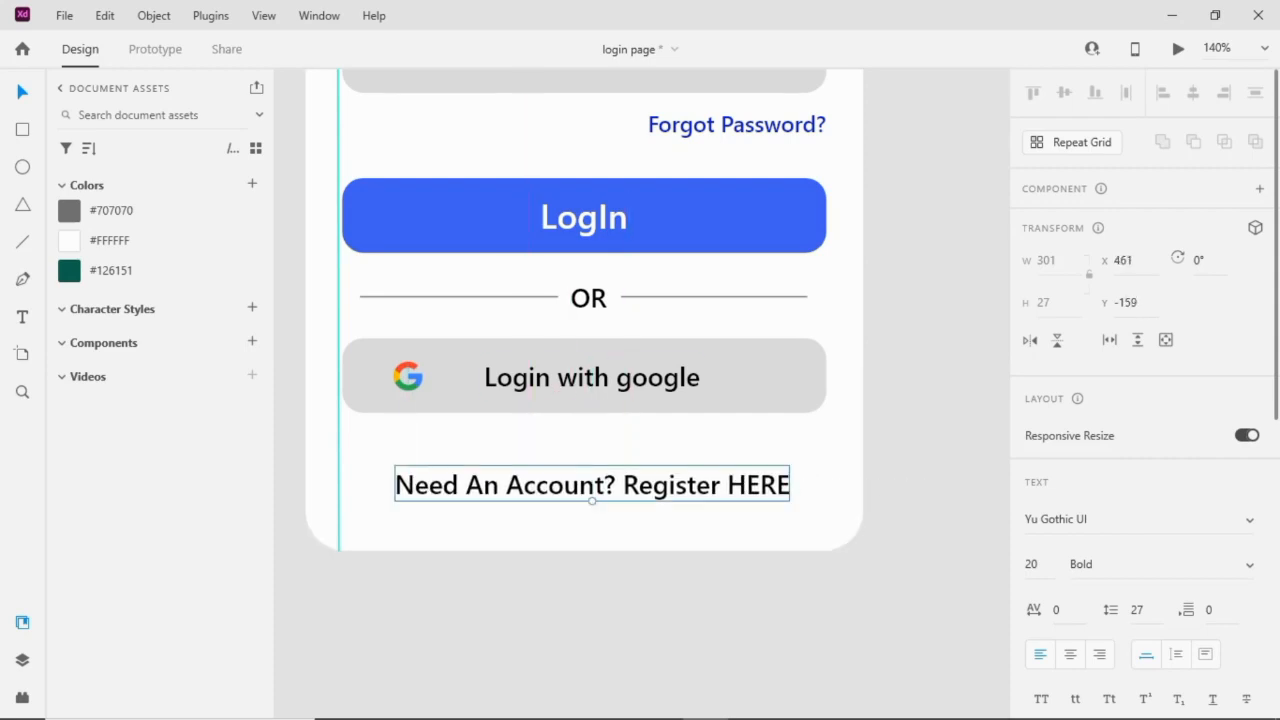
Step: Fill the words "Register HERE" with the LogIn button's blue and move the whole line slightly up towards the Google button
{"action": "double_click", "coordinate": [660, 484]}
{"action": "double_click", "coordinate": [672, 484]}
{"action": "left_click_drag", "start_coordinate": [686, 483], "coordinate": [791, 483]}
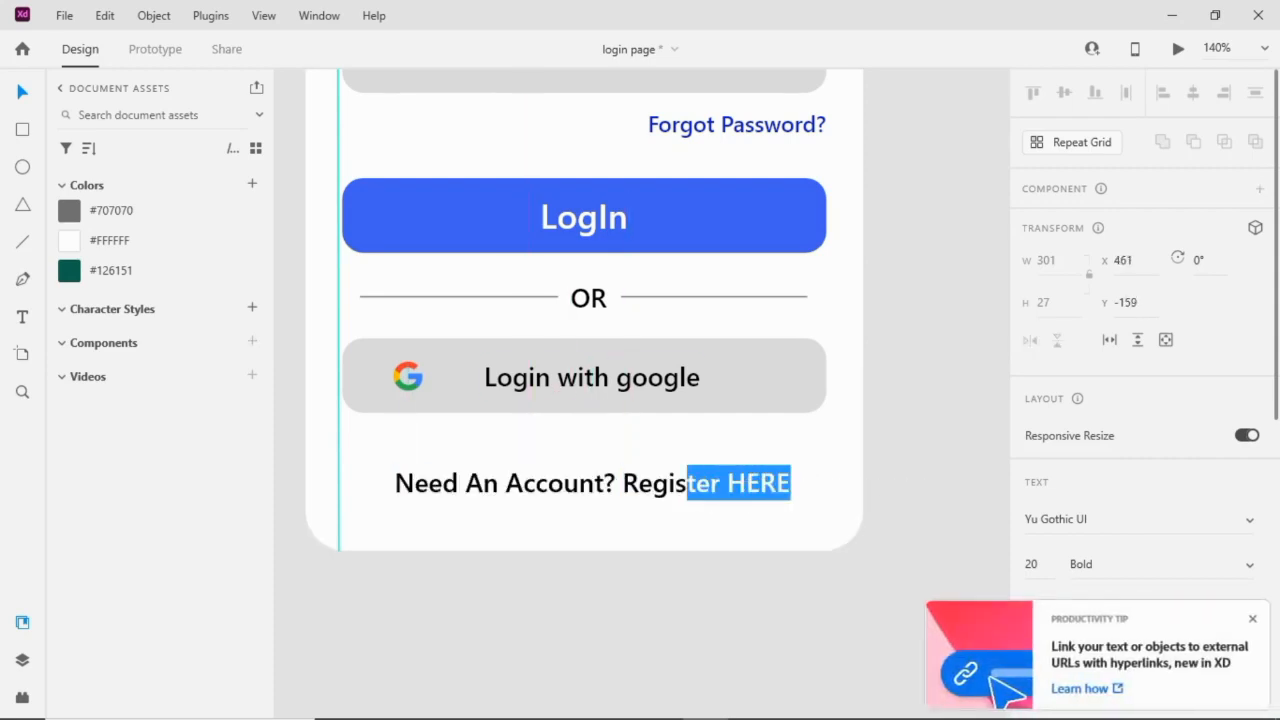
{"action": "left_click_drag", "start_coordinate": [623, 483], "coordinate": [799, 483]}
{"action": "scroll", "coordinate": [1140, 400], "scroll_direction": "down", "scroll_amount": 5}
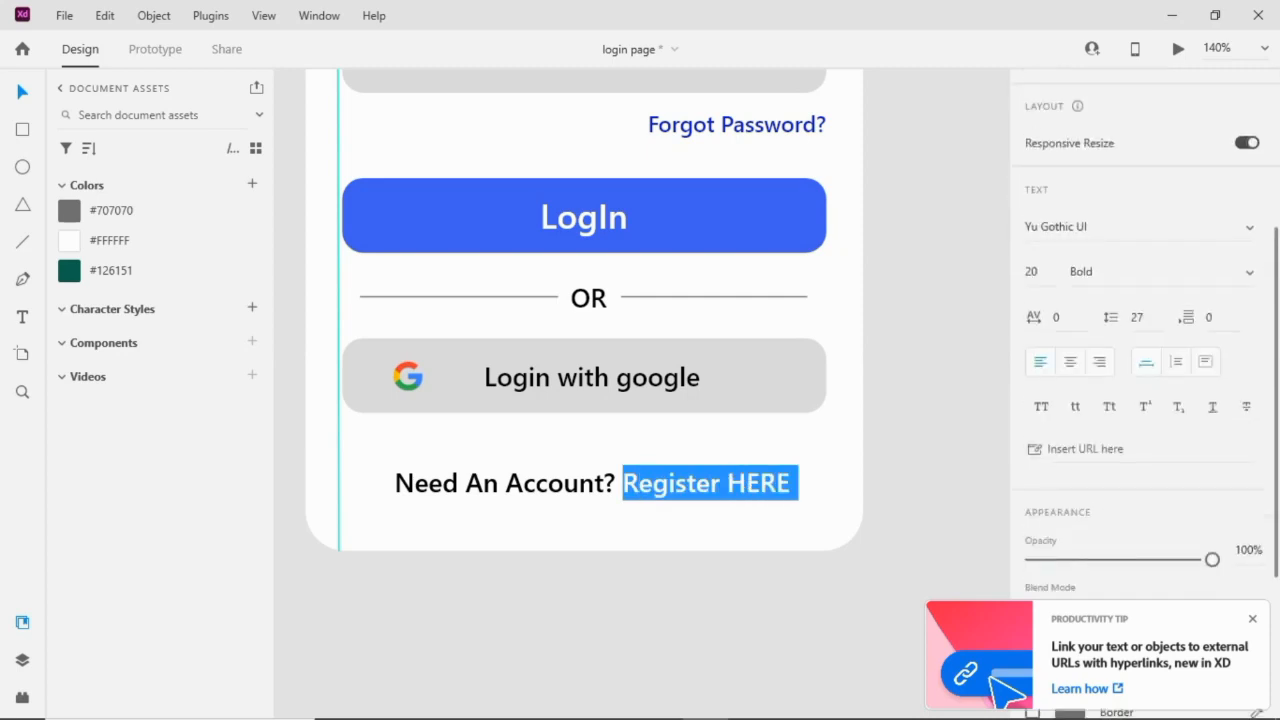
{"action": "left_click", "coordinate": [1257, 402]}
{"action": "left_click", "coordinate": [706, 211]}
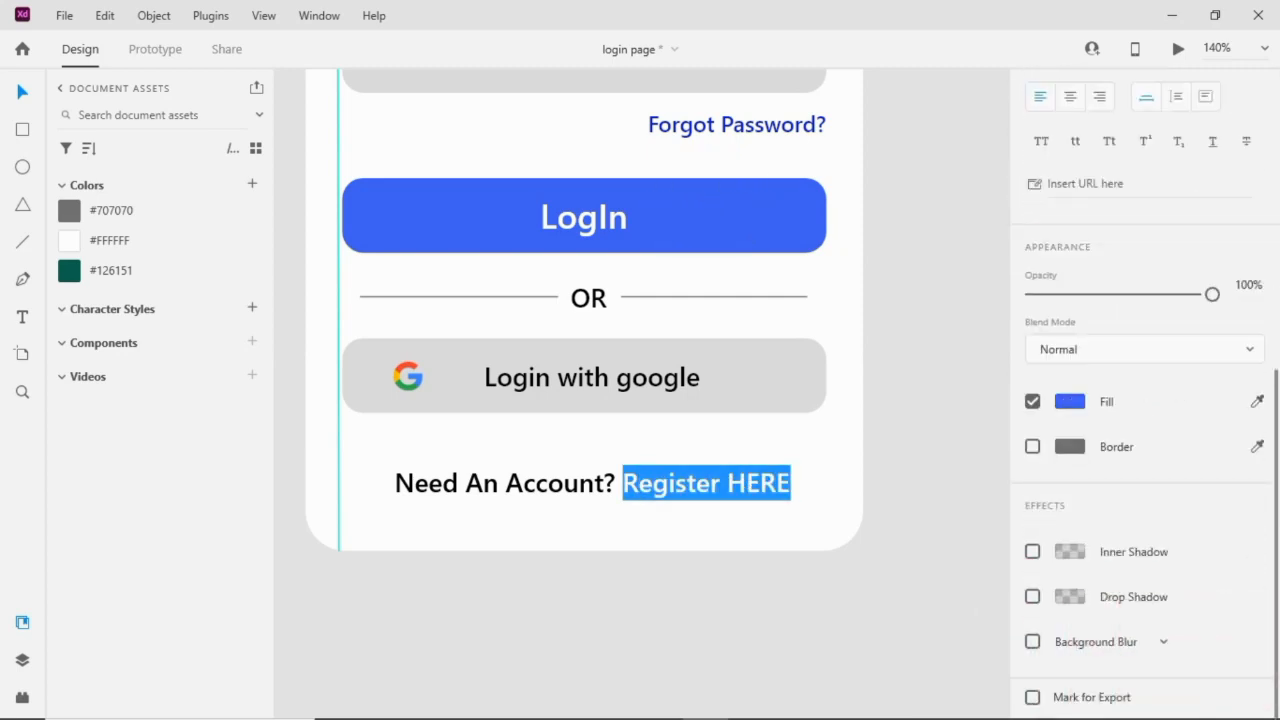
{"action": "key", "text": "Escape"}
{"action": "key", "text": "Escape"}
{"action": "scroll", "coordinate": [592, 400], "scroll_direction": "up", "scroll_amount": 1}
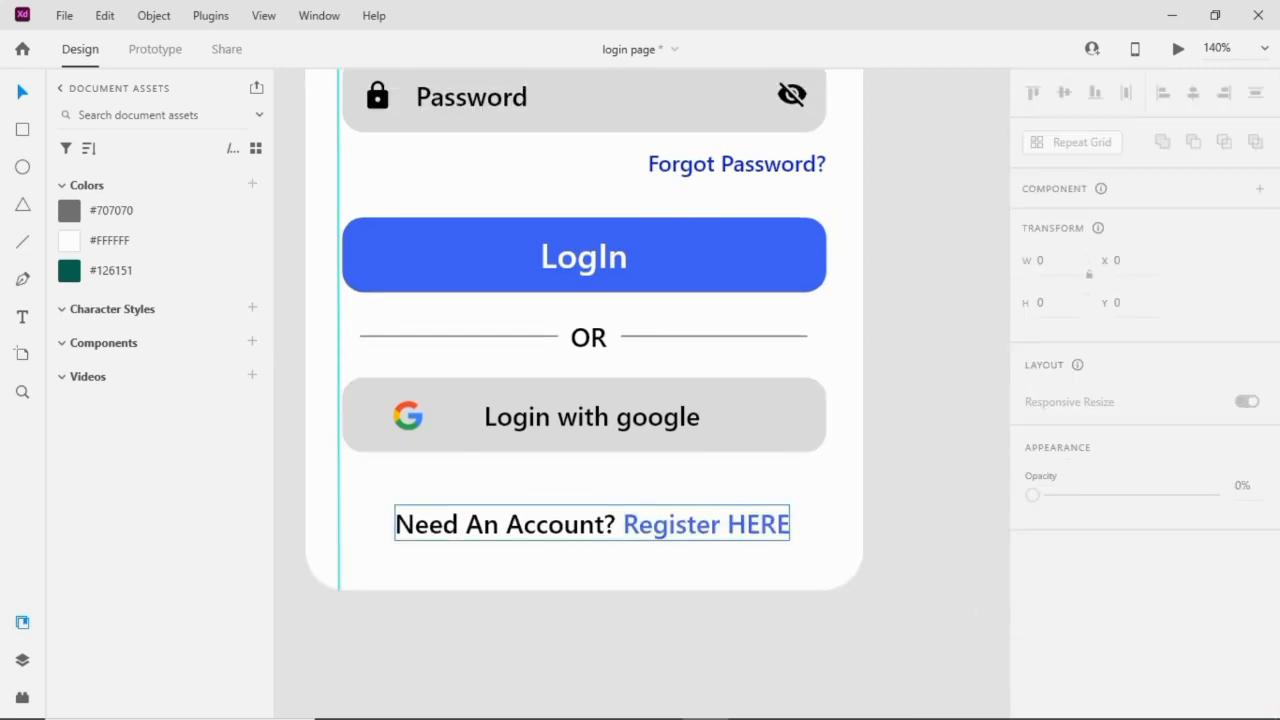
{"action": "left_click", "coordinate": [592, 524]}
{"action": "left_click_drag", "start_coordinate": [592, 524], "coordinate": [592, 510]}
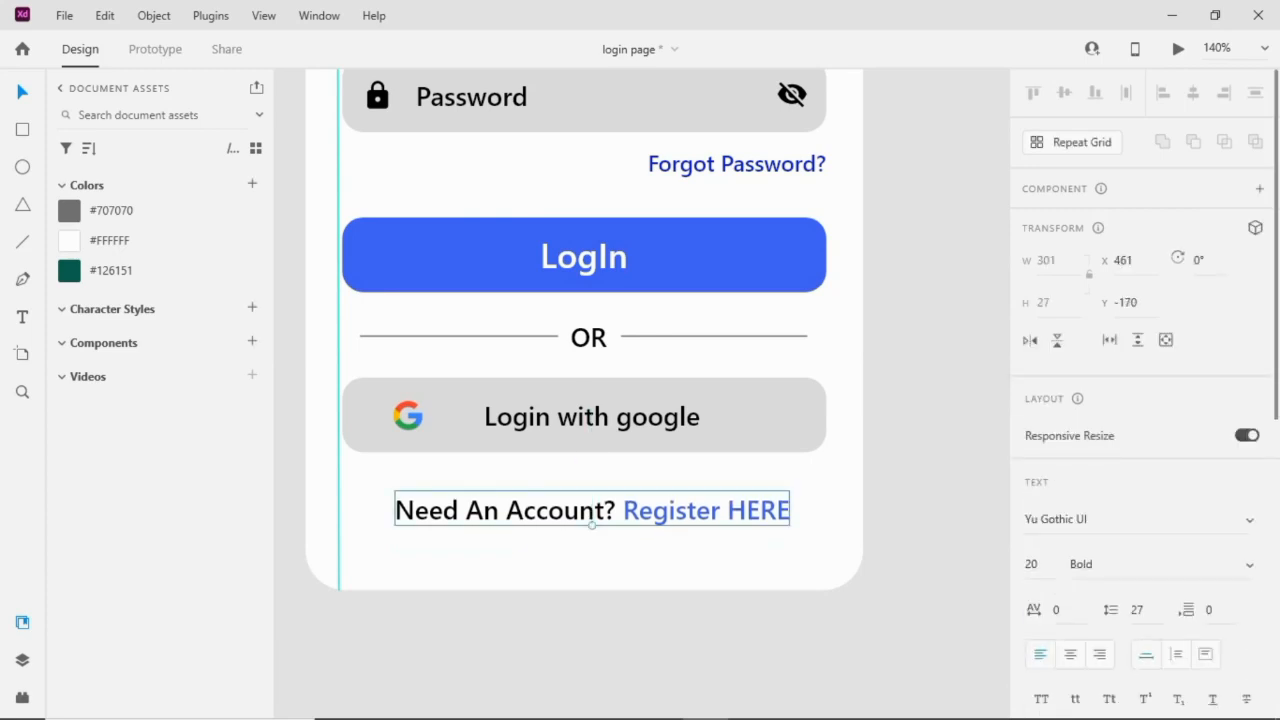
Step: Draw a borderless rectangle about 130 wide and 5 high below the registration text and fill it dark grey
{"action": "left_click", "coordinate": [500, 336]}
{"action": "left_click", "coordinate": [22, 130]}
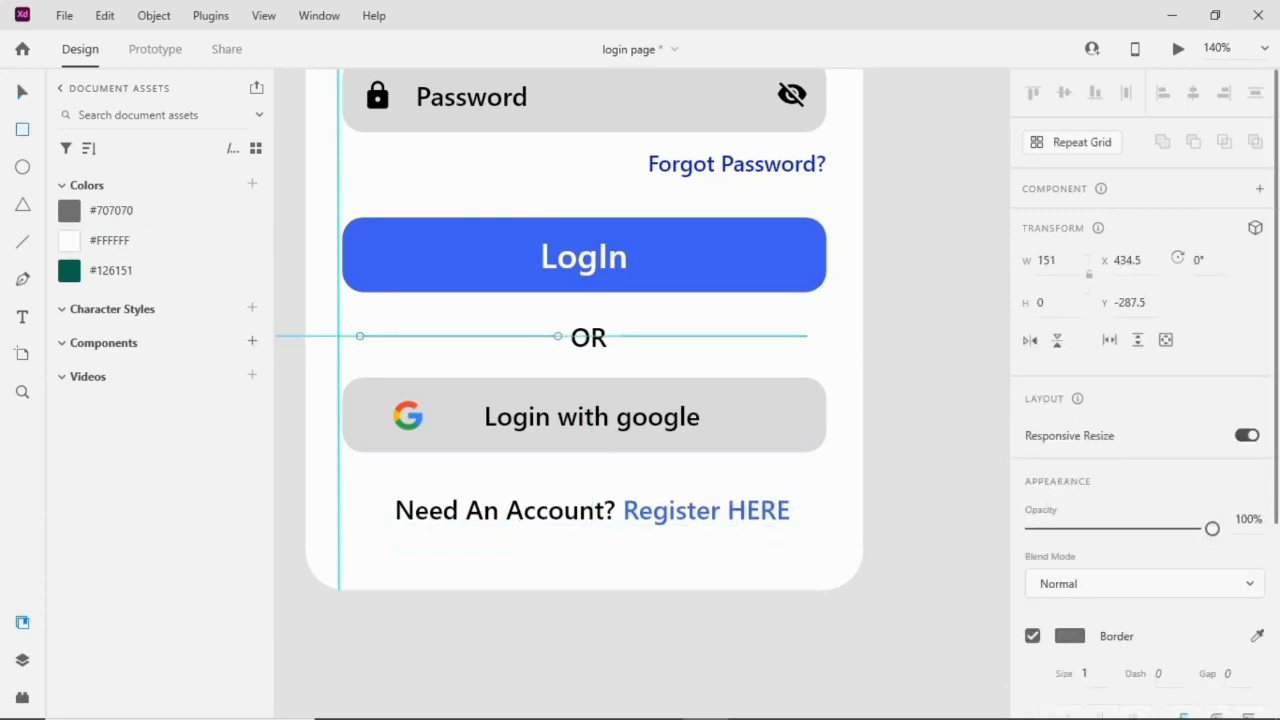
{"action": "left_click_drag", "start_coordinate": [477, 558], "coordinate": [650, 565]}
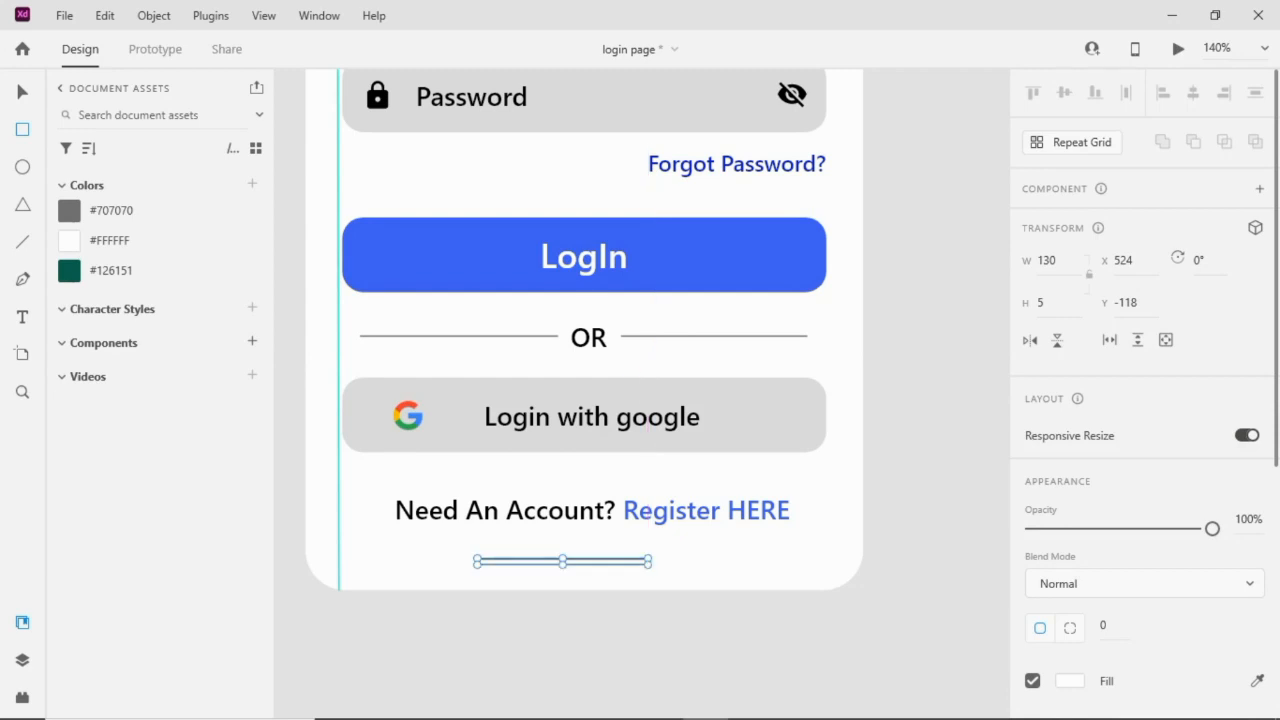
{"action": "left_click", "coordinate": [1033, 433]}
{"action": "left_click", "coordinate": [1070, 401]}
{"action": "mouse_move", "coordinate": [806, 421]}
{"action": "left_mouse_down"}
{"action": "mouse_move", "coordinate": [792, 420]}
{"action": "mouse_move", "coordinate": [789, 385]}
{"action": "left_mouse_up"}
{"action": "type", "text": "V"}
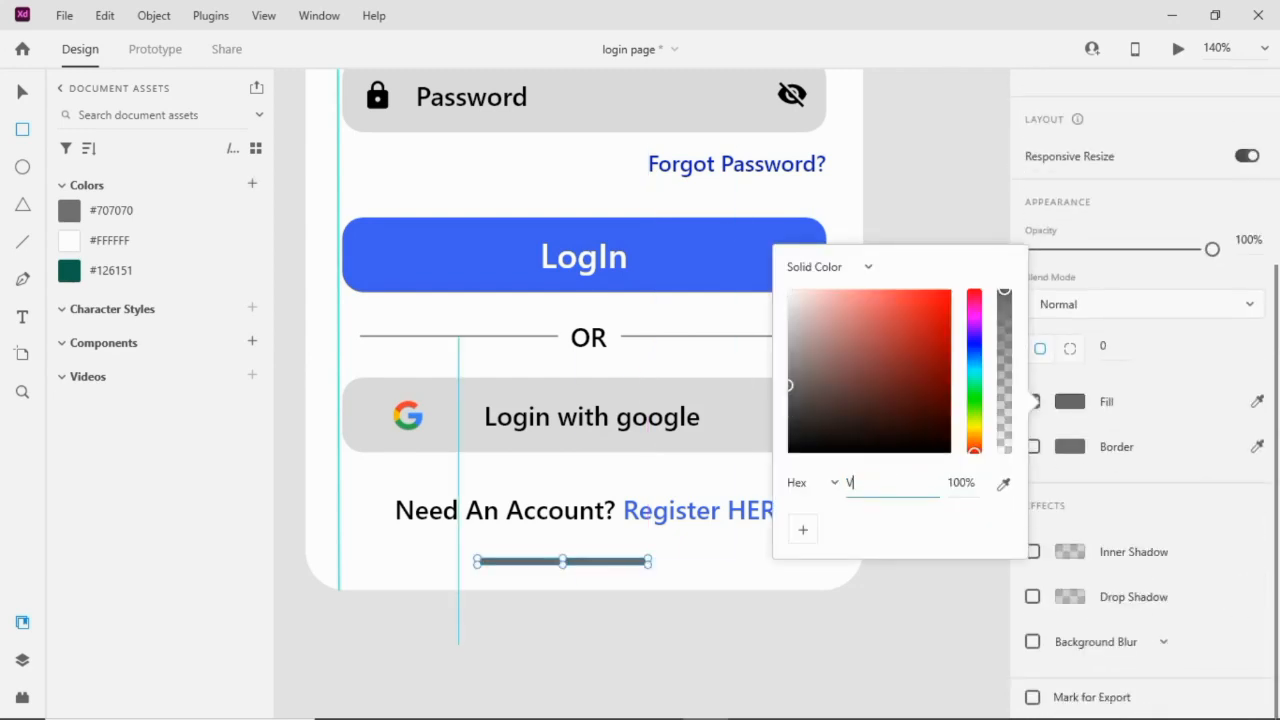
{"action": "scroll", "coordinate": [560, 610], "scroll_direction": "up", "scroll_amount": 3}
{"action": "scroll", "coordinate": [557, 598], "scroll_direction": "up", "scroll_amount": 4}
{"action": "key", "text": "Escape"}
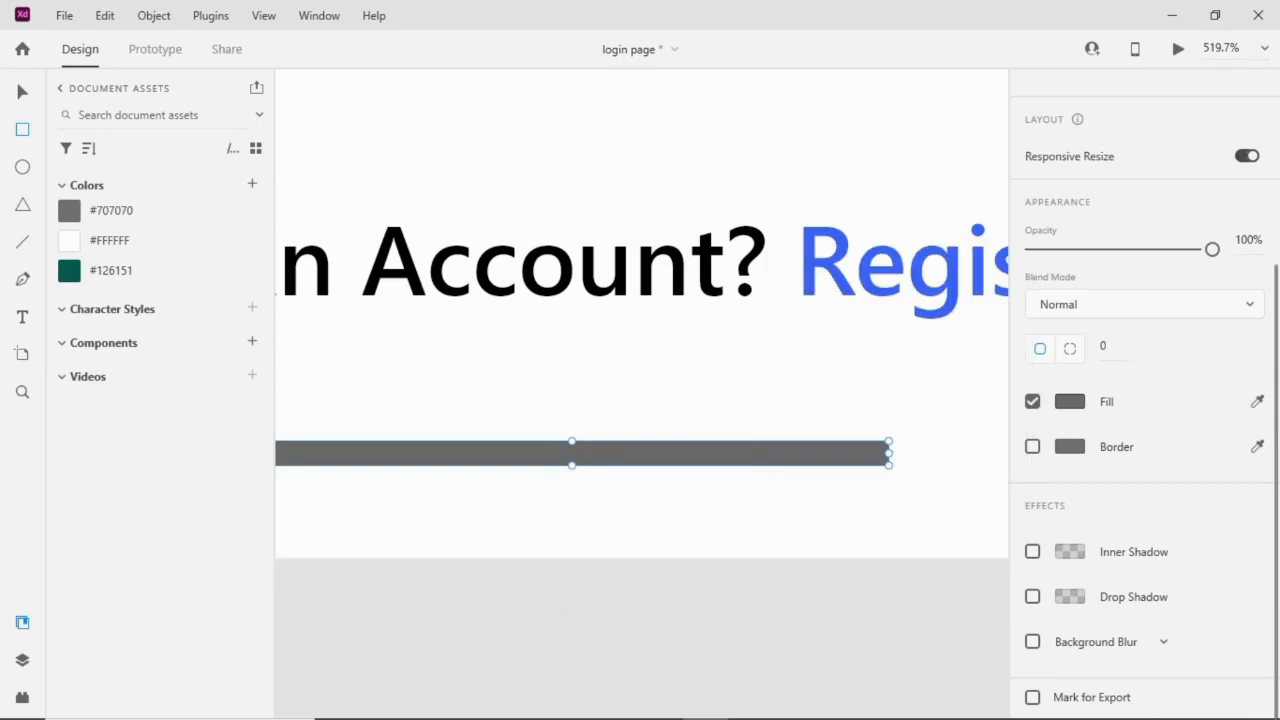
Step: Round the grey bar's corners to radius 3 and centre the bar near the artboard's bottom edge
{"action": "scroll", "coordinate": [908, 457], "scroll_direction": "up", "scroll_amount": 5}
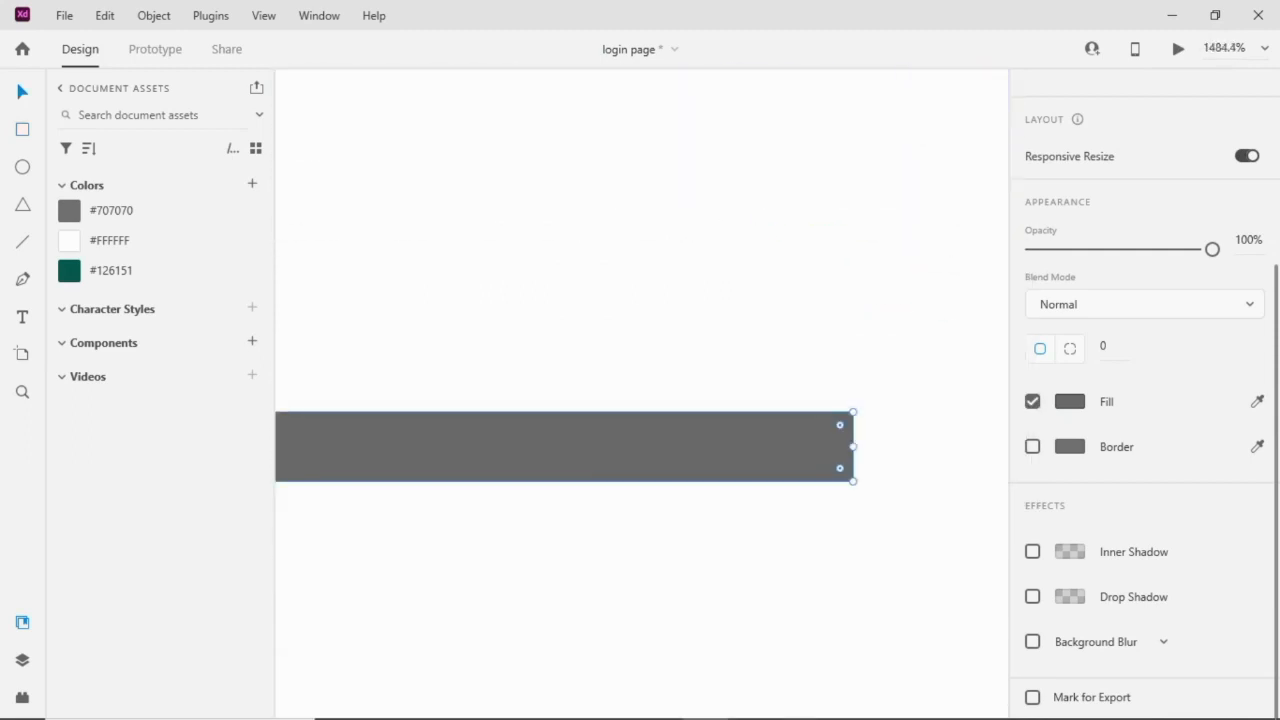
{"action": "left_click_drag", "start_coordinate": [840, 424], "coordinate": [817, 446]}
{"action": "scroll", "coordinate": [817, 446], "scroll_direction": "down", "scroll_amount": 6}
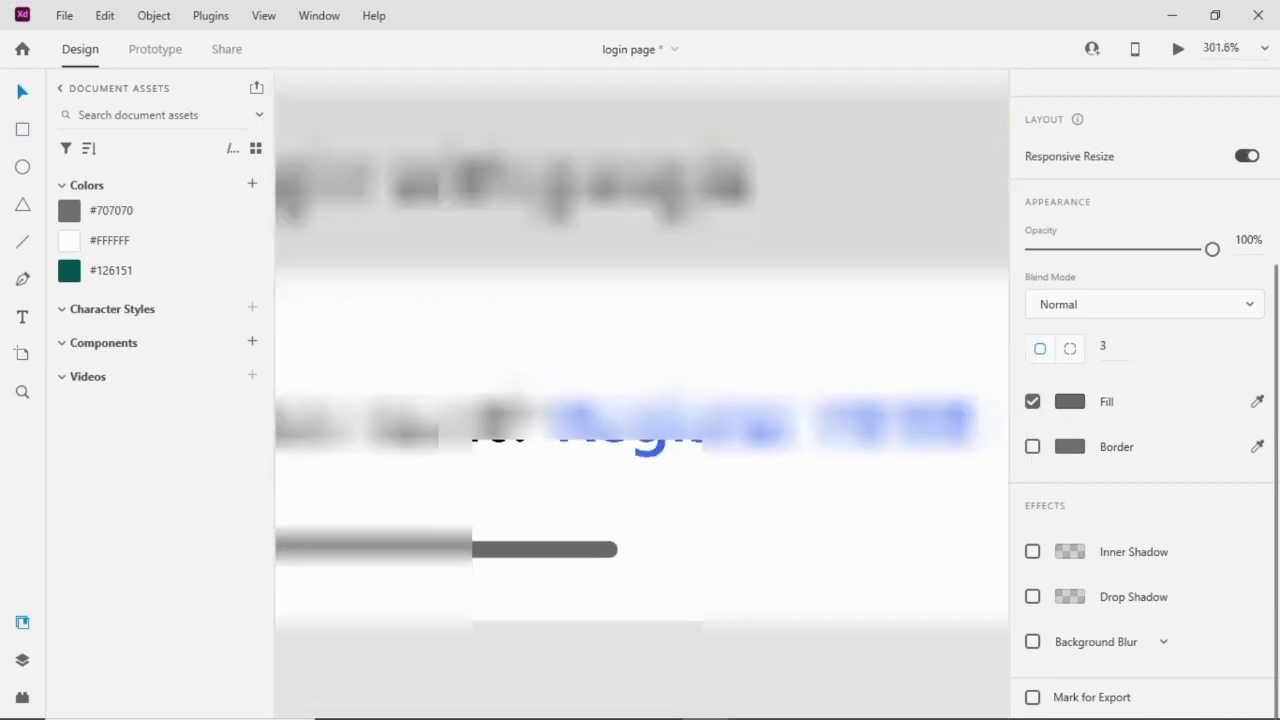
{"action": "left_click_drag", "start_coordinate": [512, 559], "coordinate": [546, 604]}
{"action": "scroll", "coordinate": [565, 616], "scroll_direction": "down", "scroll_amount": 4}
{"action": "left_click", "coordinate": [800, 460]}
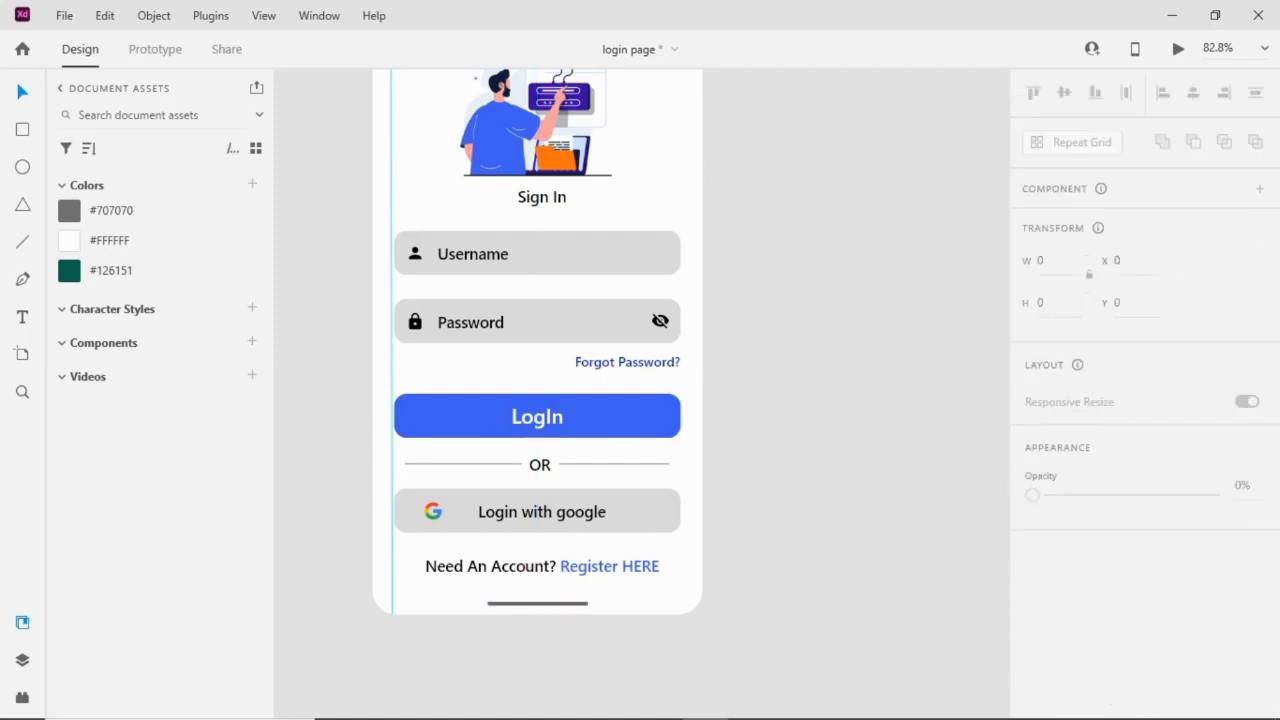
Step: Move the "Sign In" heading slightly down, away from the illustration, and deselect it
{"action": "scroll", "coordinate": [540, 285], "scroll_direction": "up", "scroll_amount": 2}
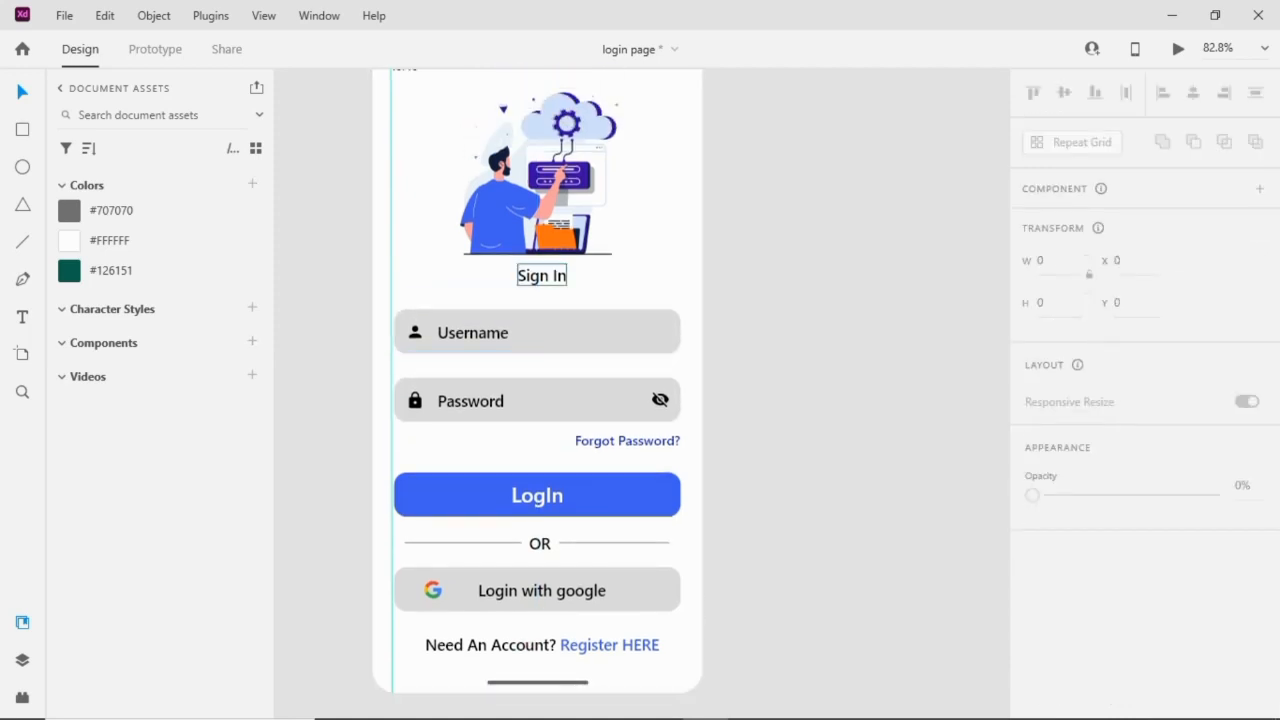
{"action": "mouse_move", "coordinate": [541, 275]}
{"action": "left_mouse_down"}
{"action": "mouse_move", "coordinate": [541, 294]}
{"action": "mouse_move", "coordinate": [541, 283]}
{"action": "left_mouse_up"}
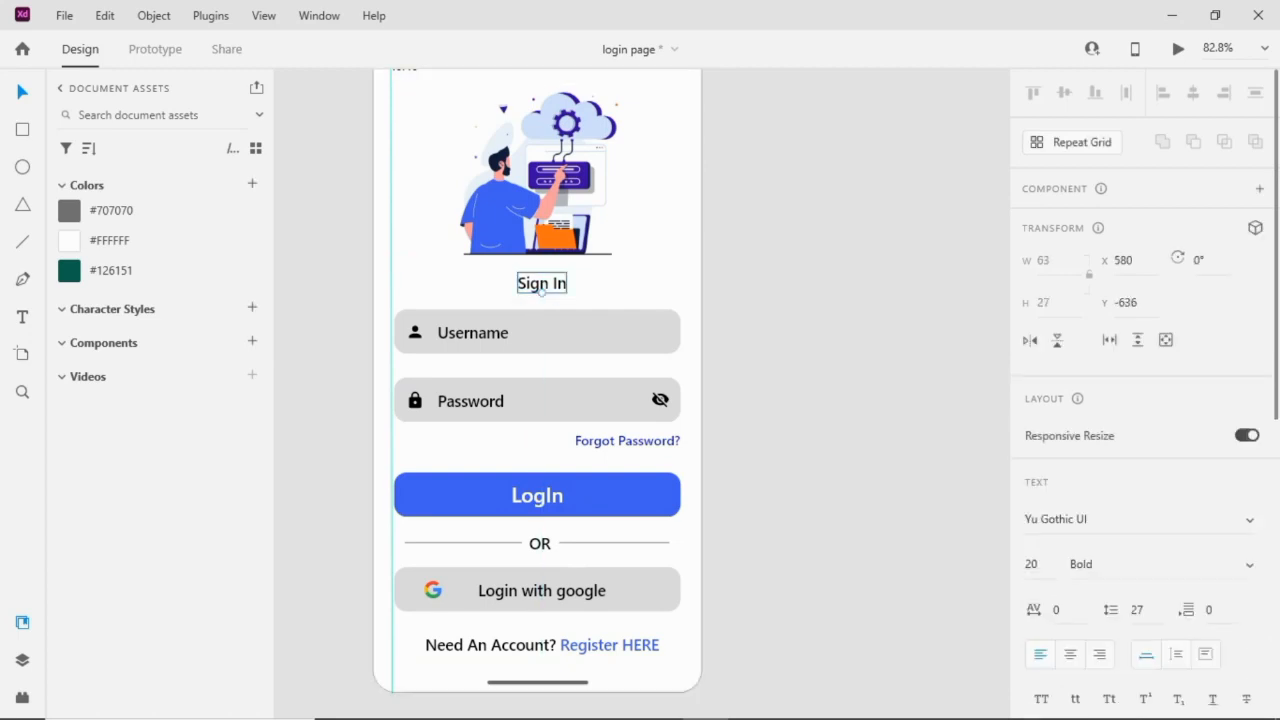
{"action": "left_click", "coordinate": [800, 400]}
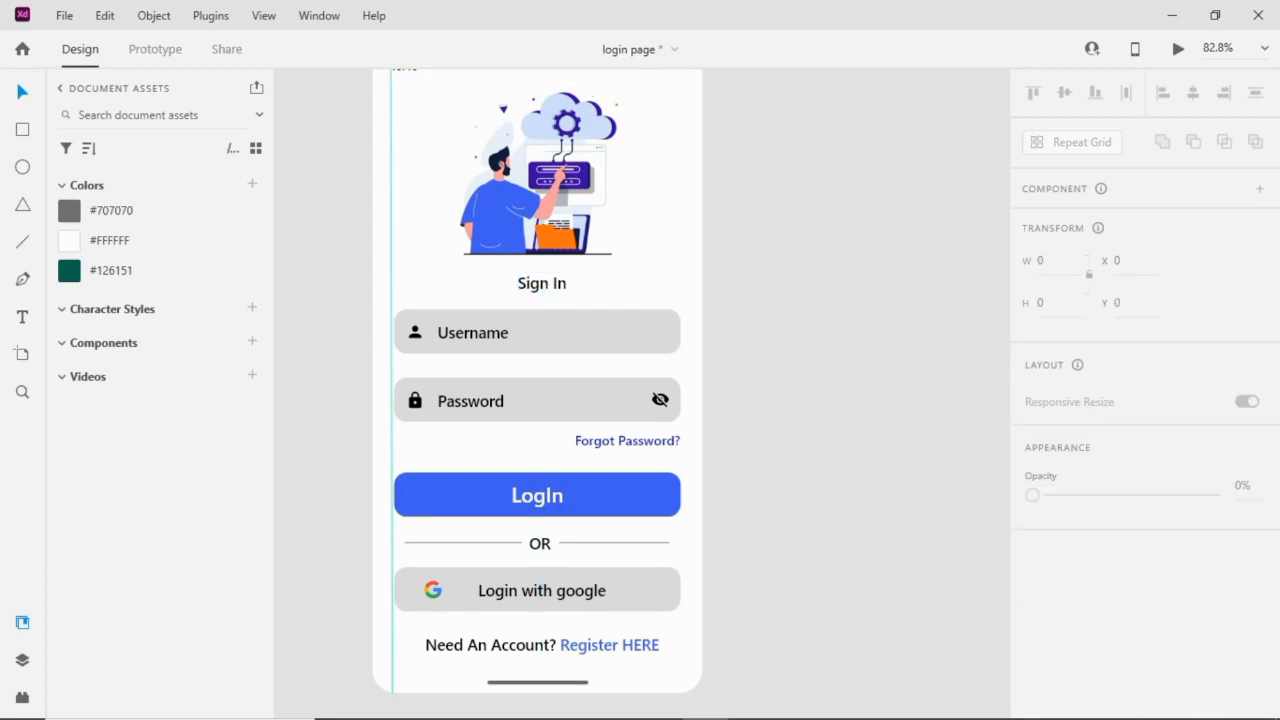
{"action": "scroll", "coordinate": [537, 380], "scroll_direction": "up", "scroll_amount": 3}
{"action": "scroll", "coordinate": [537, 380], "scroll_direction": "down", "scroll_amount": 2}
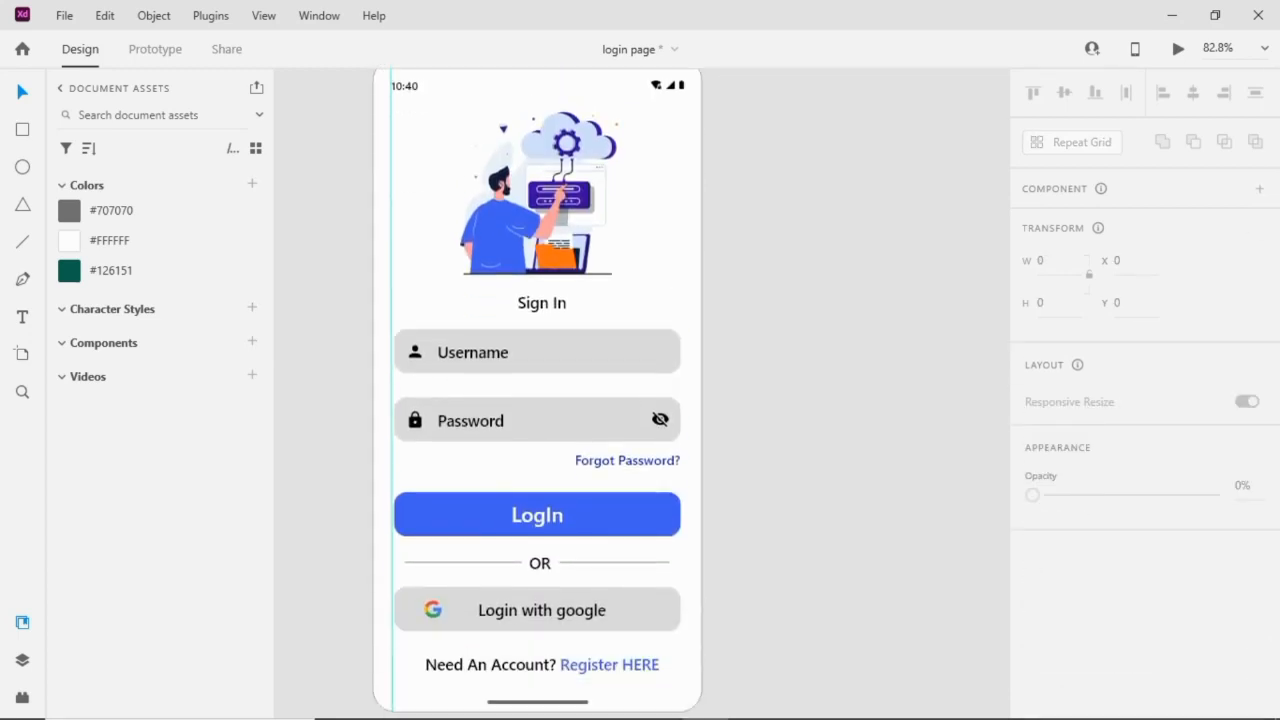